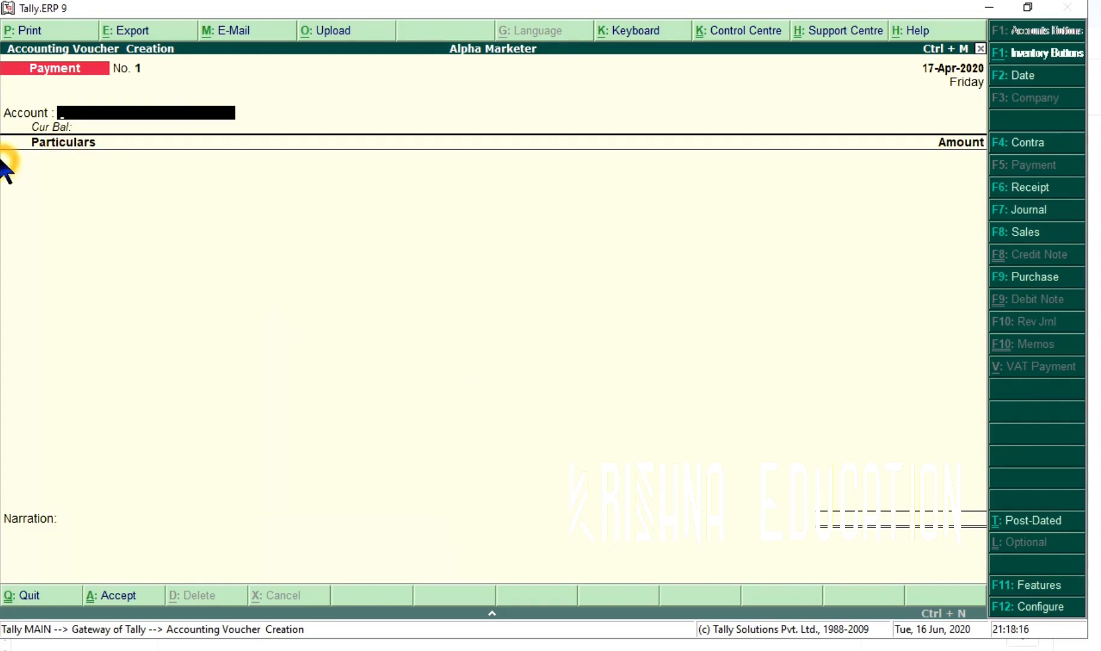
# Switch to the untitled Google Docs document in Chrome to read the payment transaction
pyautogui.click(485, 648)
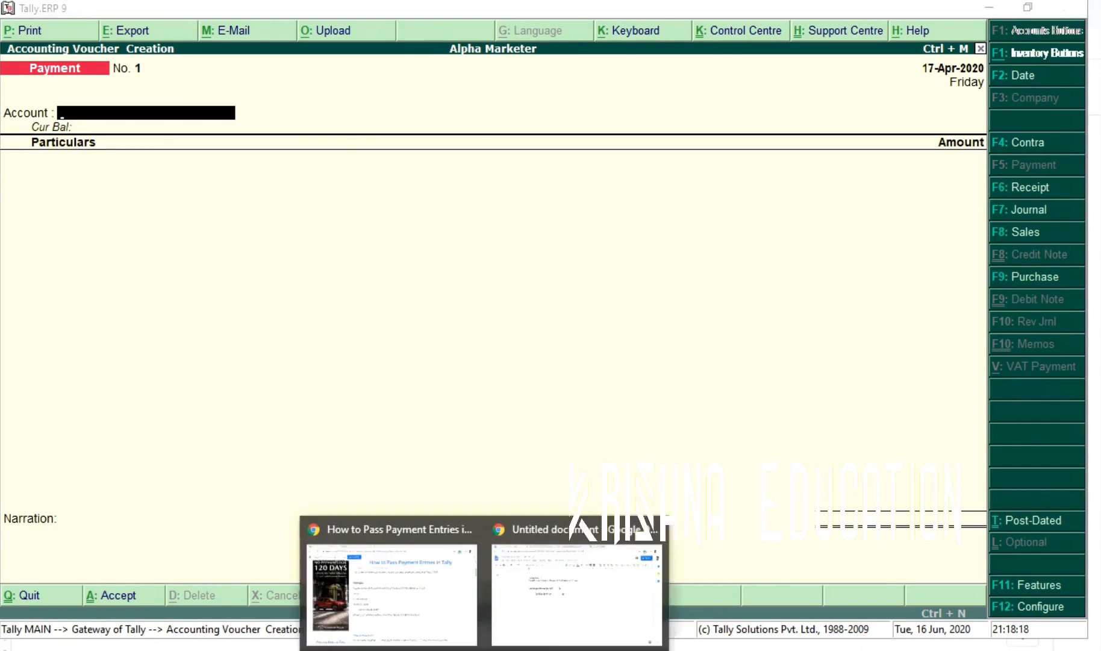
pyautogui.click(587, 592)
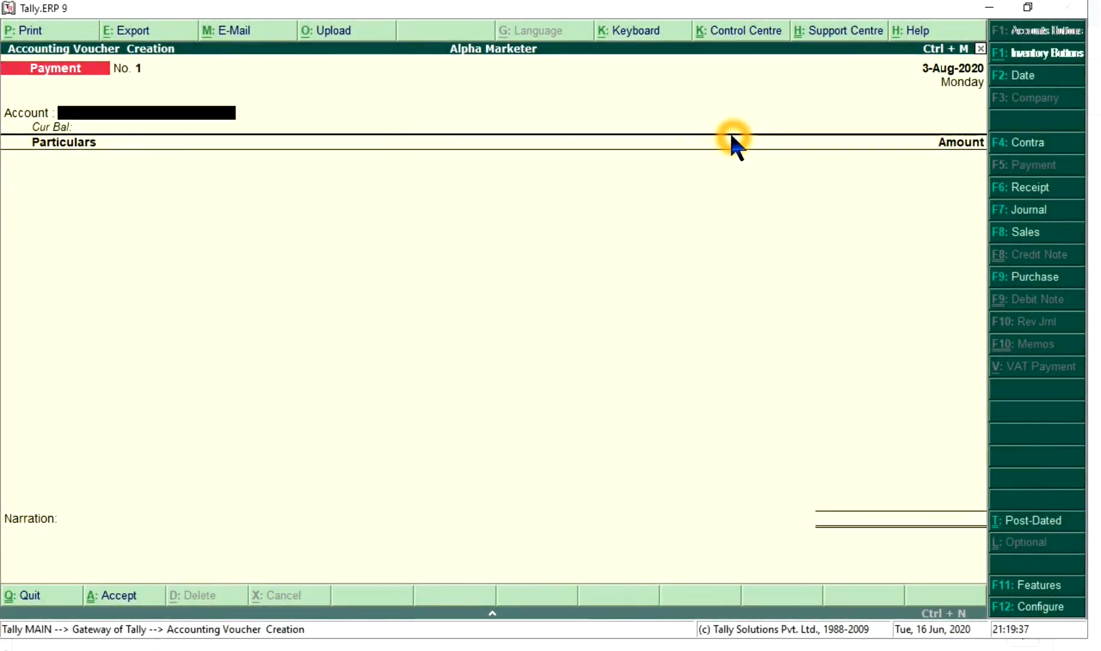
# Return to Tally.ERP 9 and set the payment voucher's date to 3-7-2020
pyautogui.press('F2')
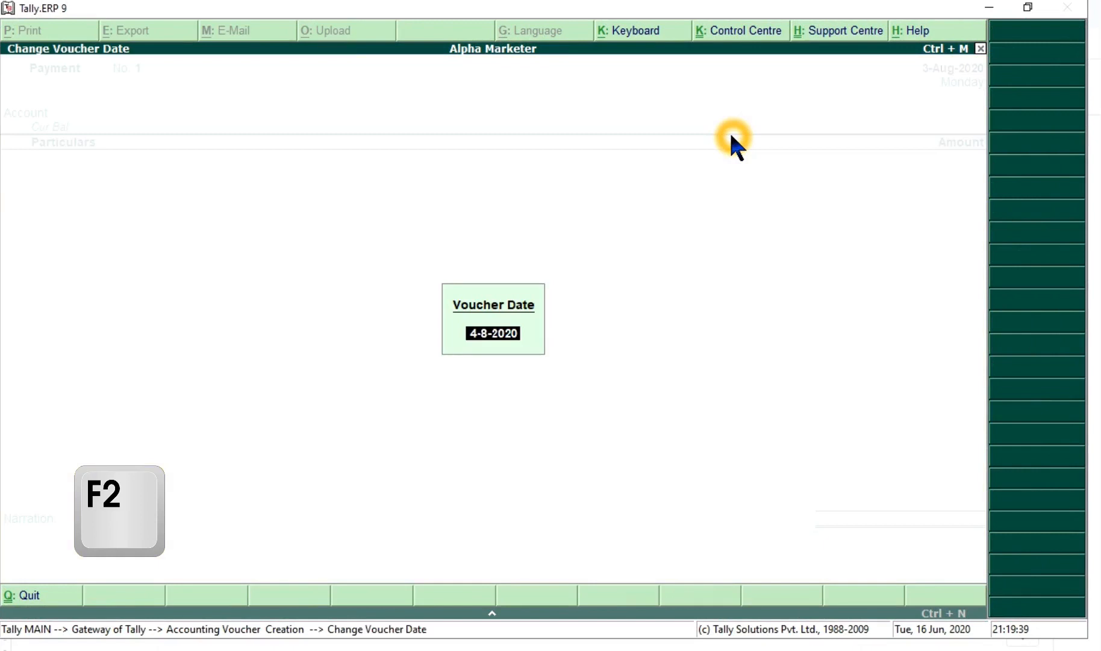
pyautogui.write('2')
pyautogui.press('BackSpace')
pyautogui.write('3')
pyautogui.write('-7')
pyautogui.press('Return')
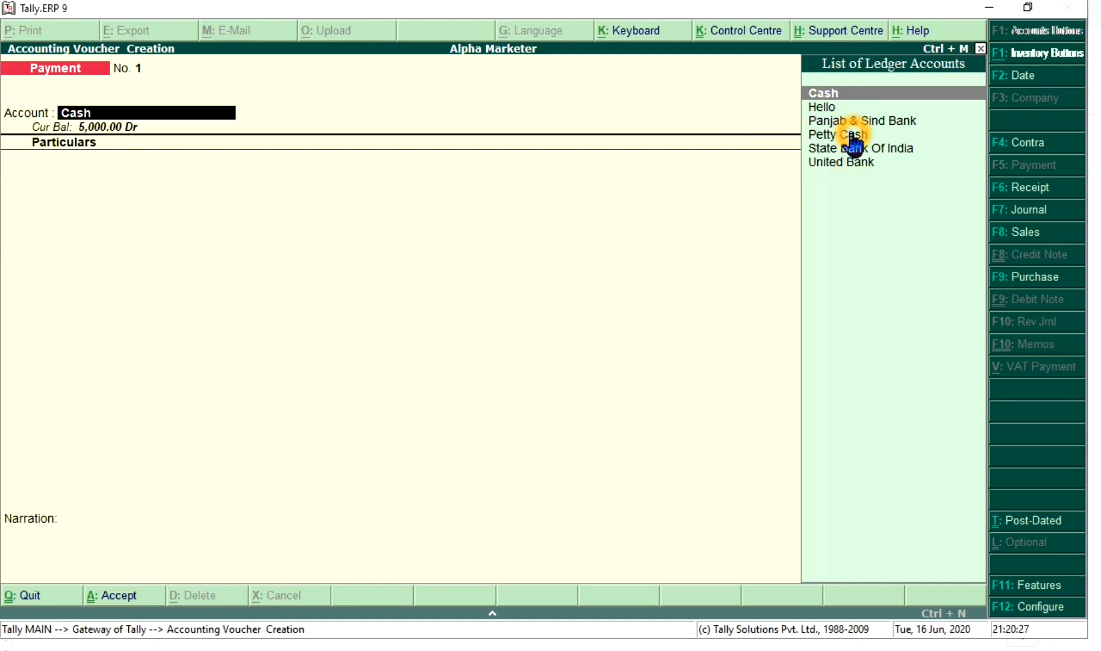
# Start a new ledger from the voucher's Account field and name it ICICI Bank, without an alias
pyautogui.hotkey('alt', 'c')
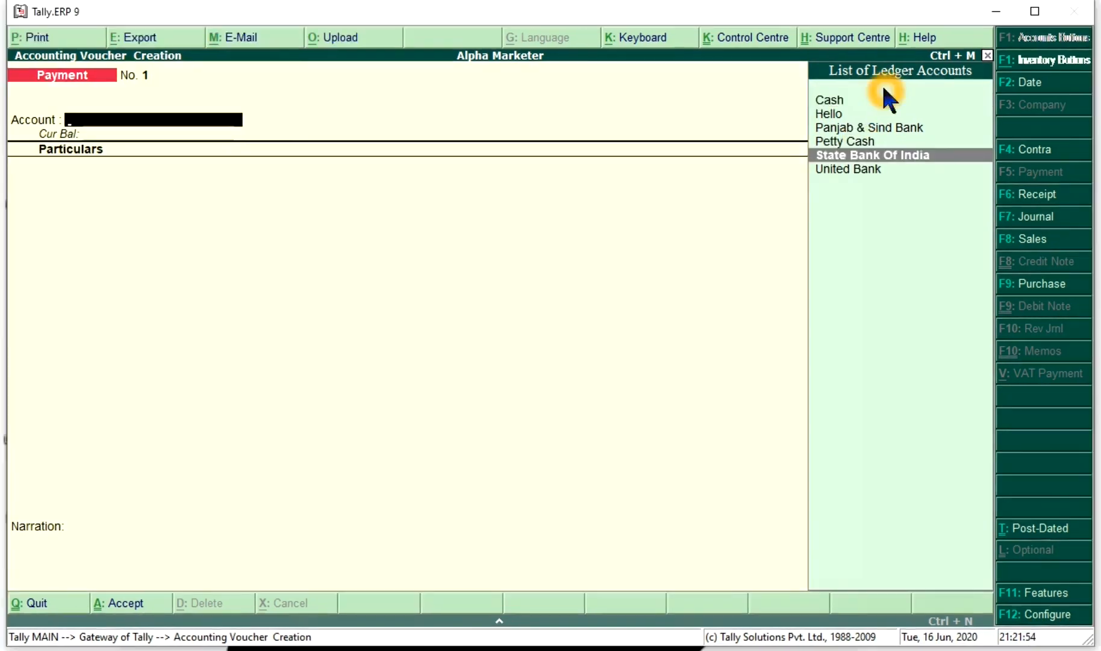
pyautogui.hotkey('alt', 'c')
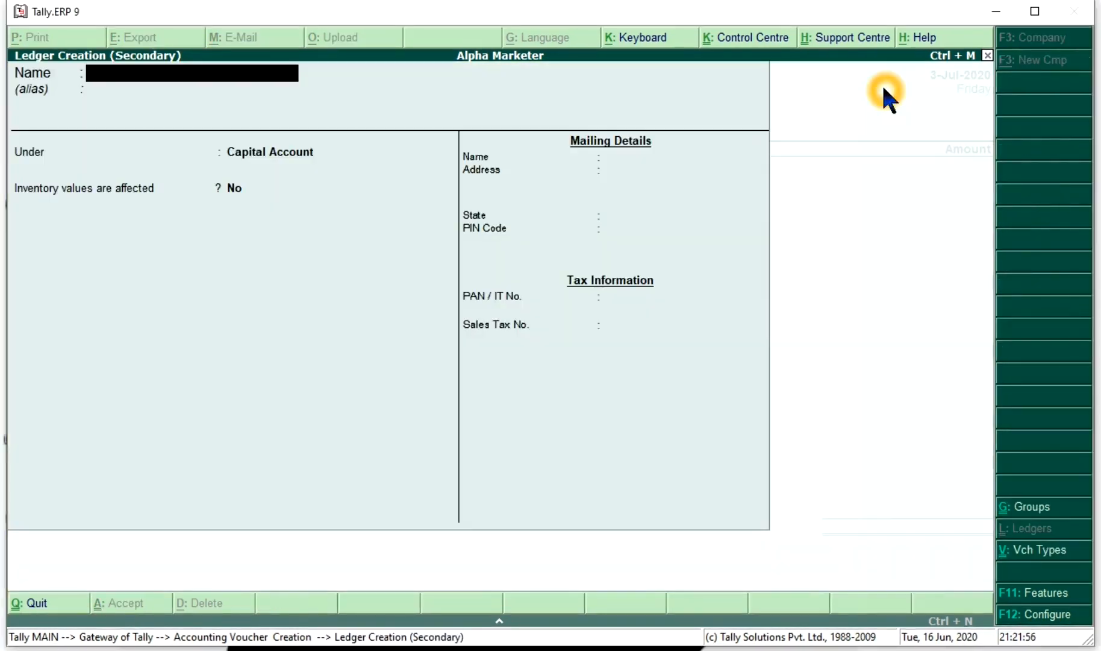
pyautogui.write('ICICI Bank')
pyautogui.press('Return')
pyautogui.press('Return')
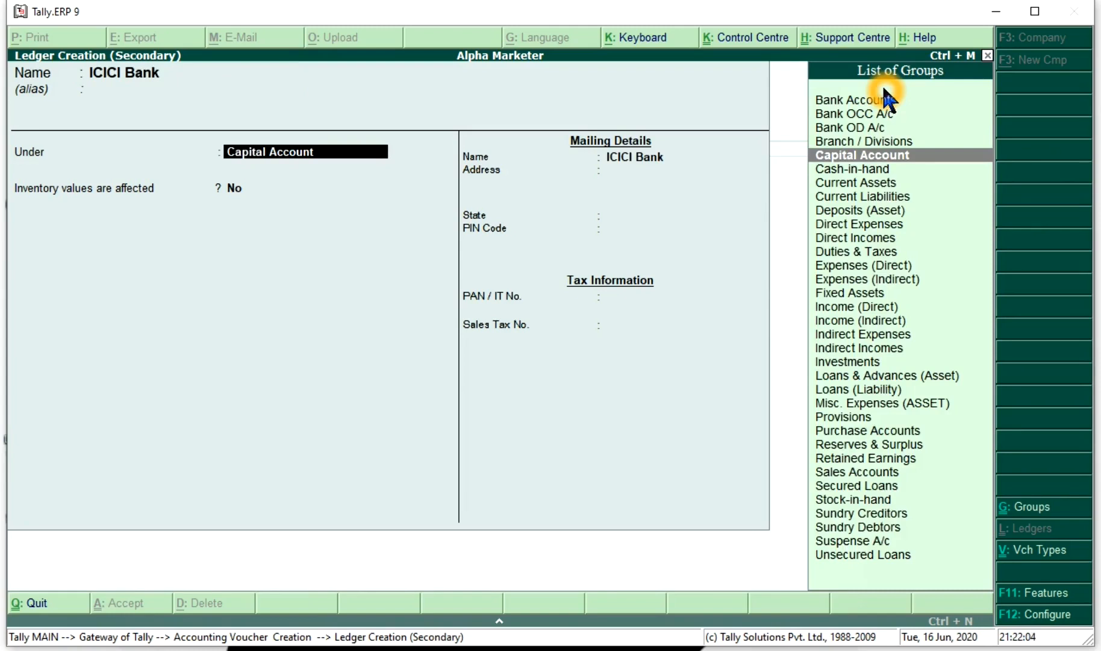
# Place the ICICI Bank ledger under Bank Accounts, keep the remaining details at their defaults and save it
pyautogui.write('Bank')
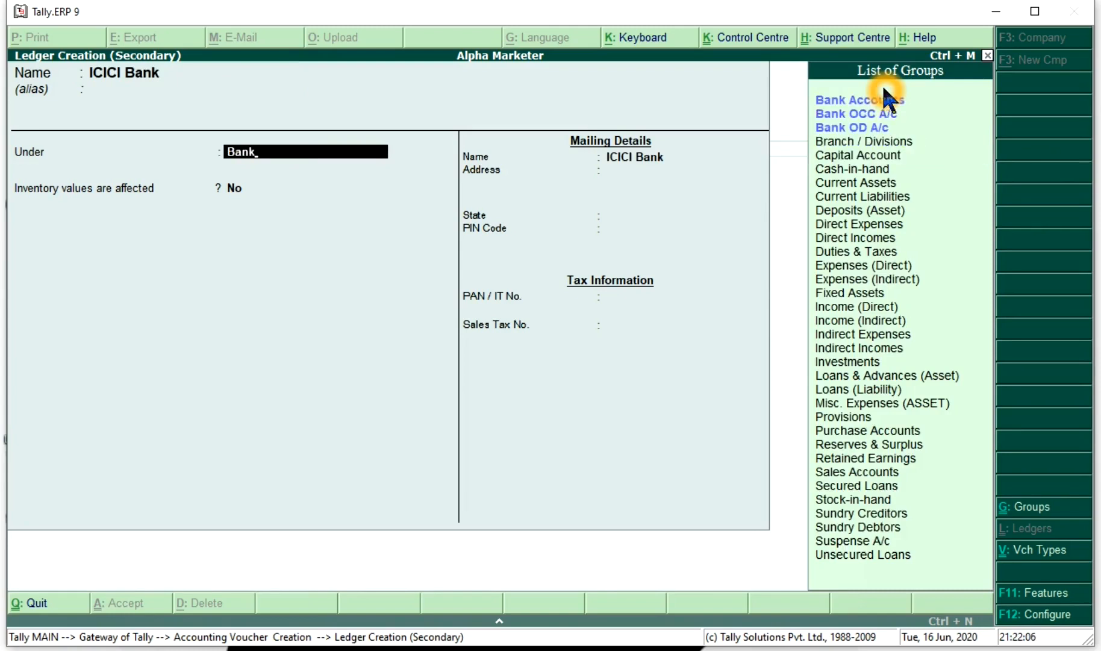
pyautogui.press('Return')
pyautogui.press('Return')
pyautogui.press('Return')
pyautogui.press('Return')
pyautogui.press('Return')
pyautogui.press('Return')
pyautogui.press('Return')
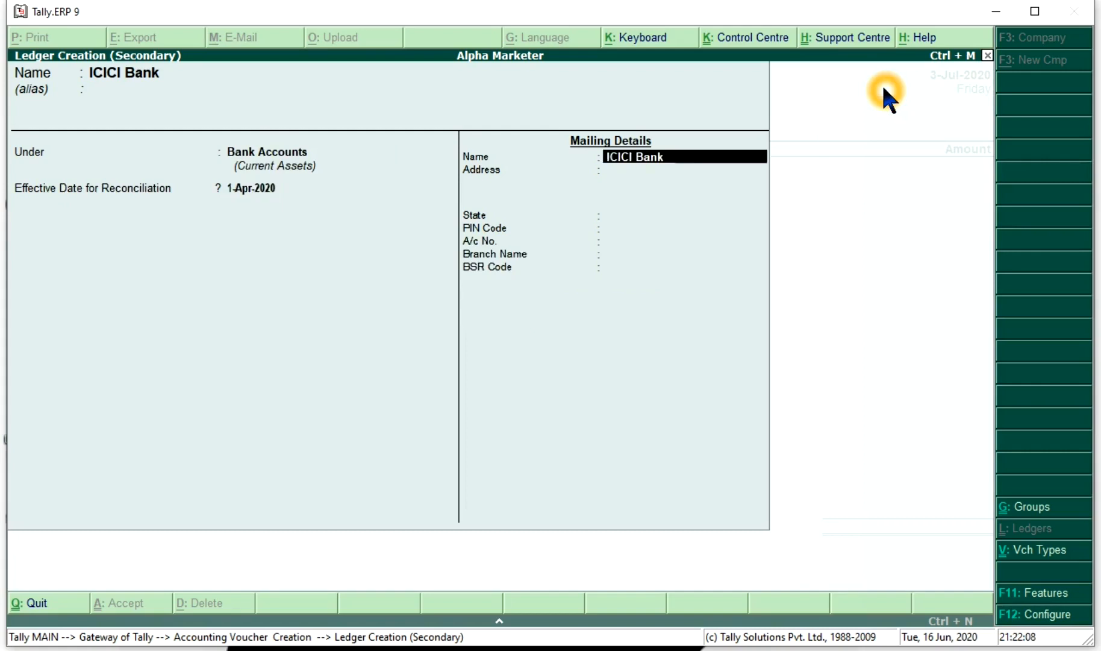
pyautogui.press('Return')
pyautogui.press('Return')
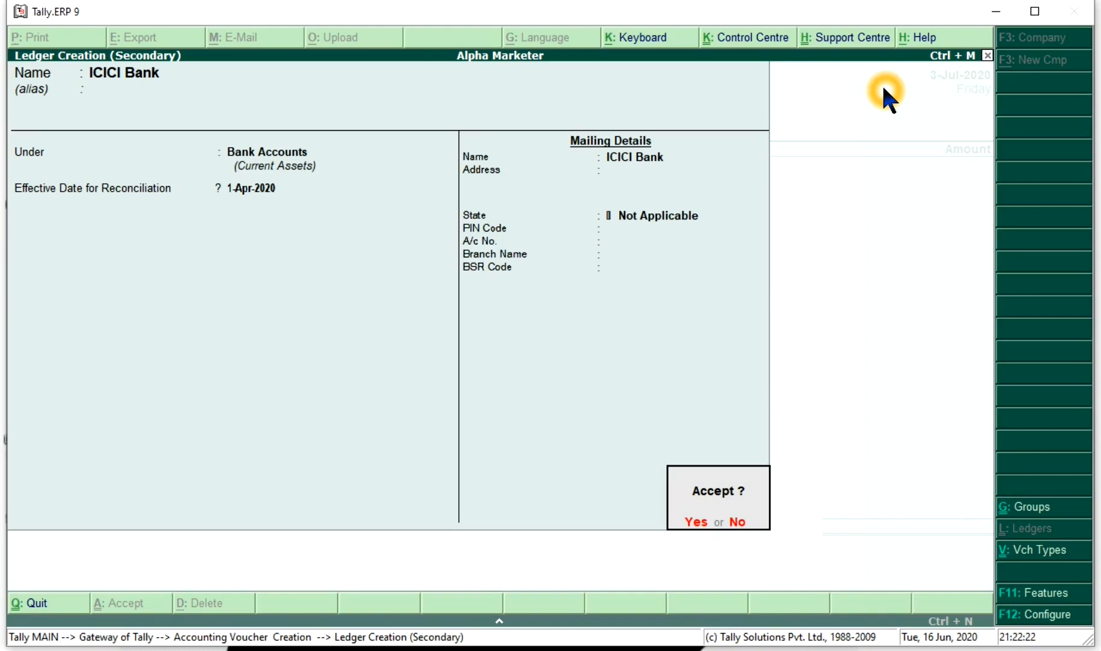
pyautogui.press('Return')
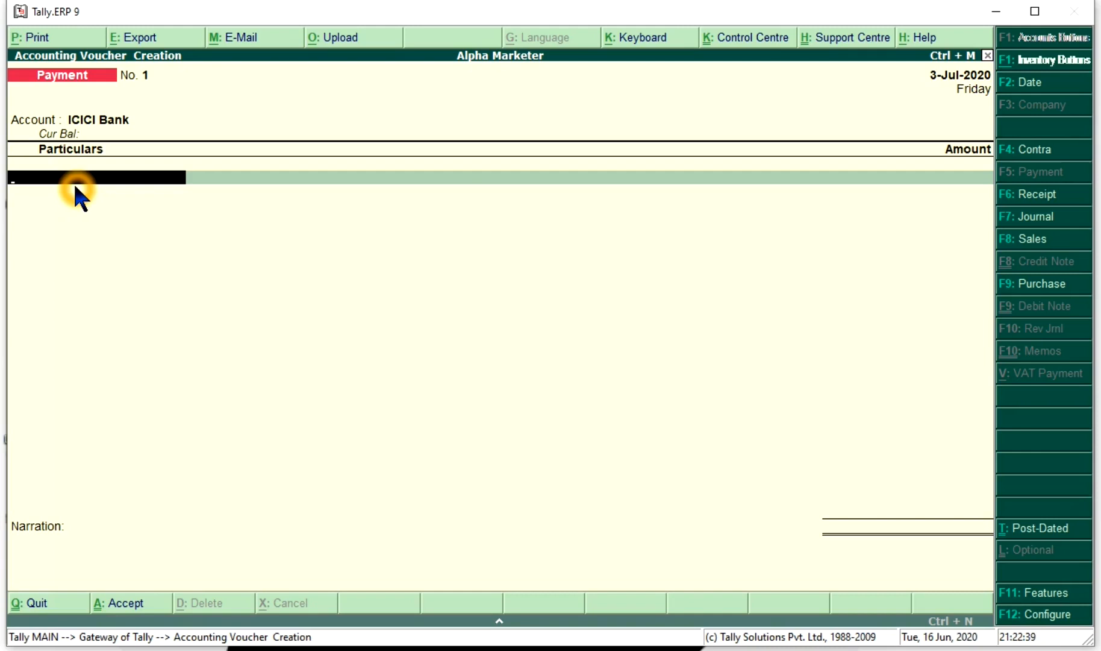
# Start a new ledger from the voucher's Particulars line and name it Jio Mobile Phone, without an alias
pyautogui.hotkey('alt', 'c')
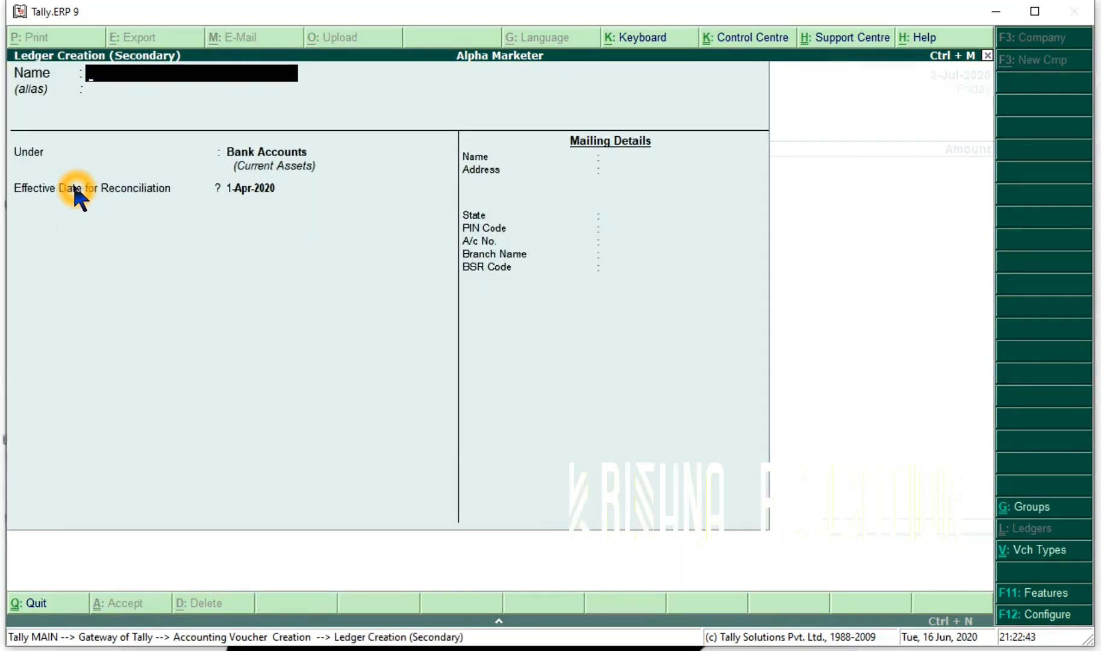
pyautogui.write('Jio')
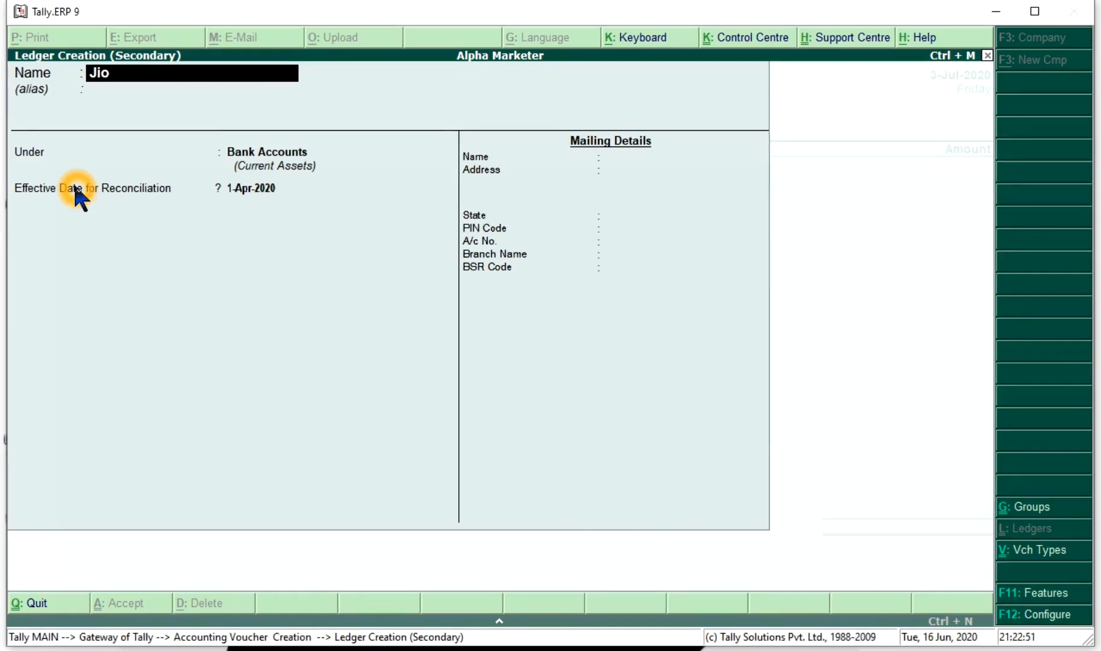
pyautogui.write(' Mobile Phonr')
pyautogui.press('BackSpace')
pyautogui.press('BackSpace')
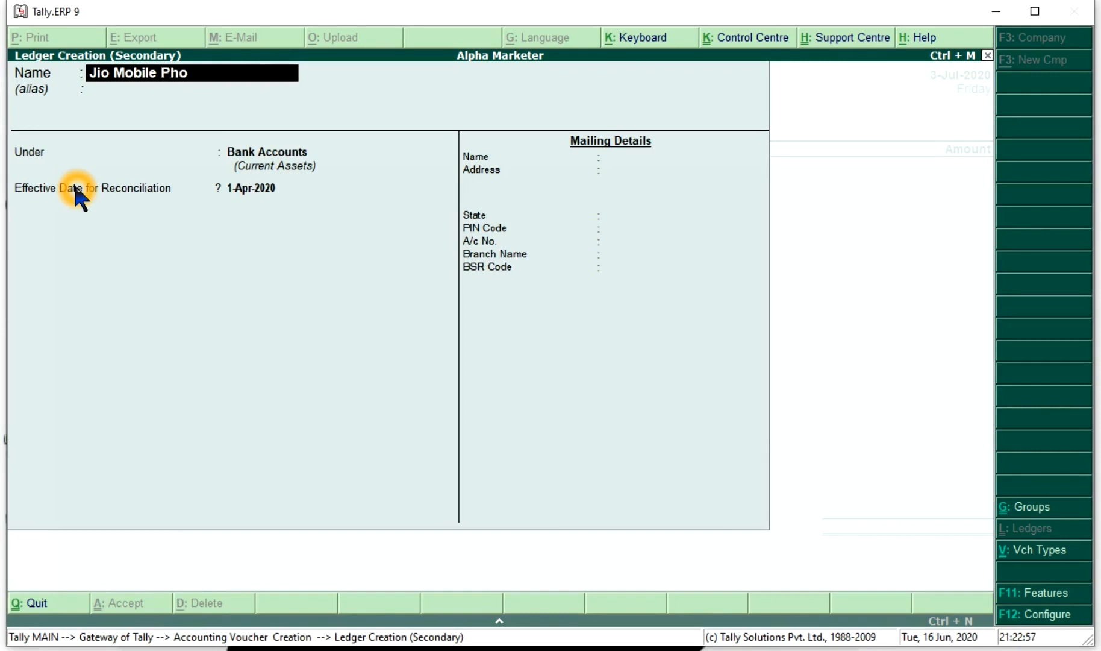
pyautogui.write('ne')
pyautogui.press('Return')
pyautogui.press('Return')
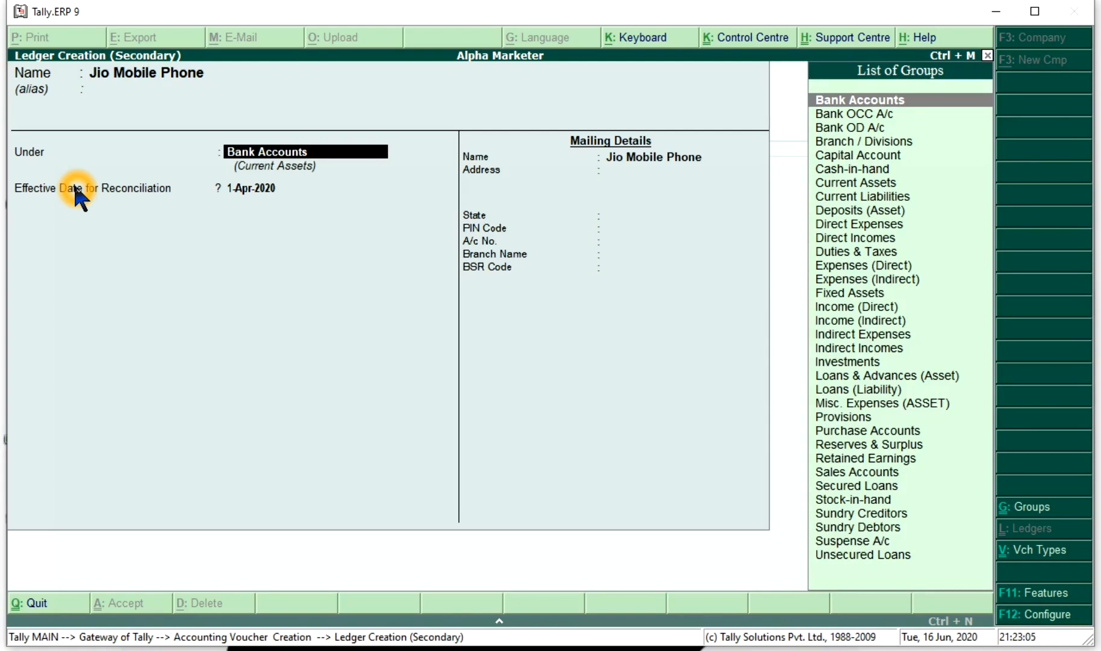
# Place the Jio Mobile Phone ledger under Indirect Expenses, leave inventory values affected at No and save it
pyautogui.write('Ind')
pyautogui.press('Down')
pyautogui.press('Up')
pyautogui.press('Return')
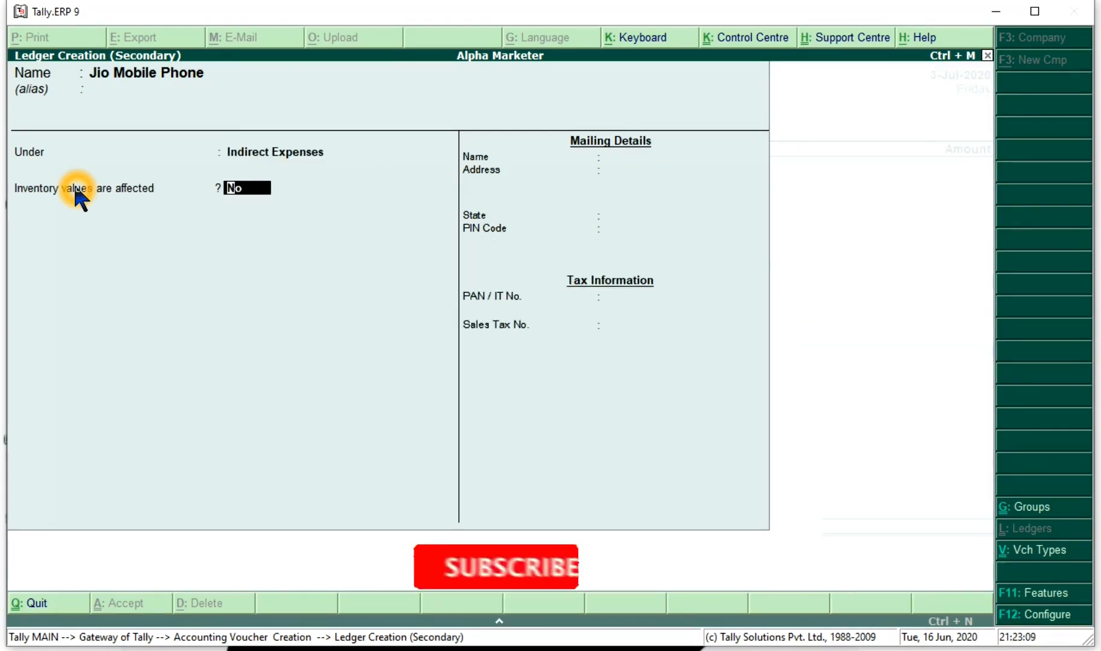
pyautogui.press('Return')
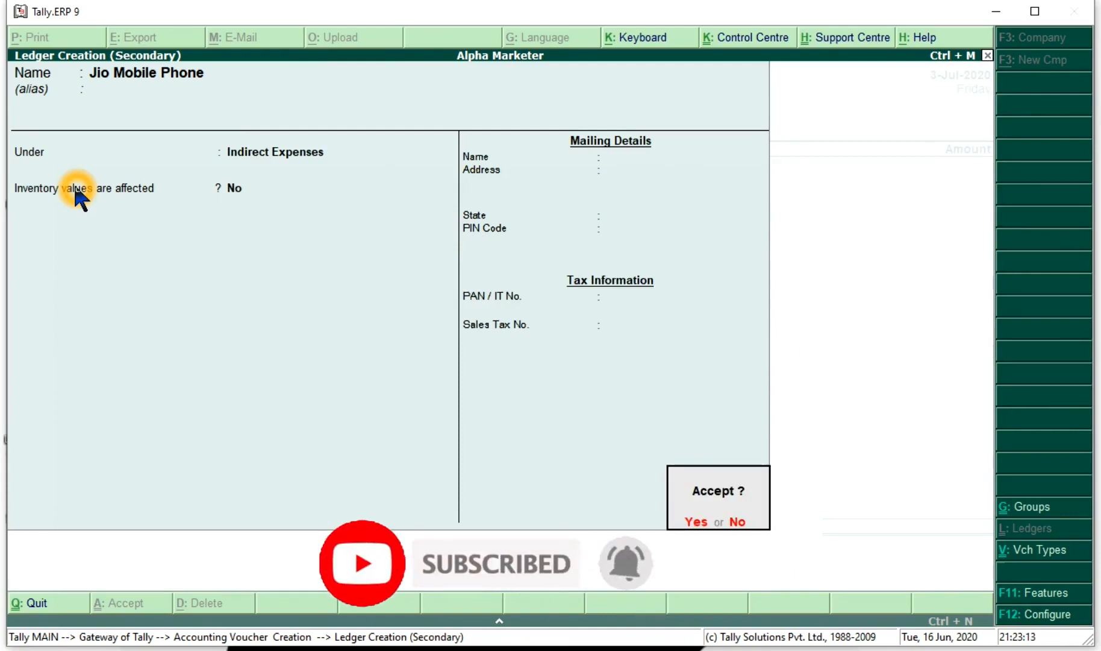
pyautogui.press('Return')
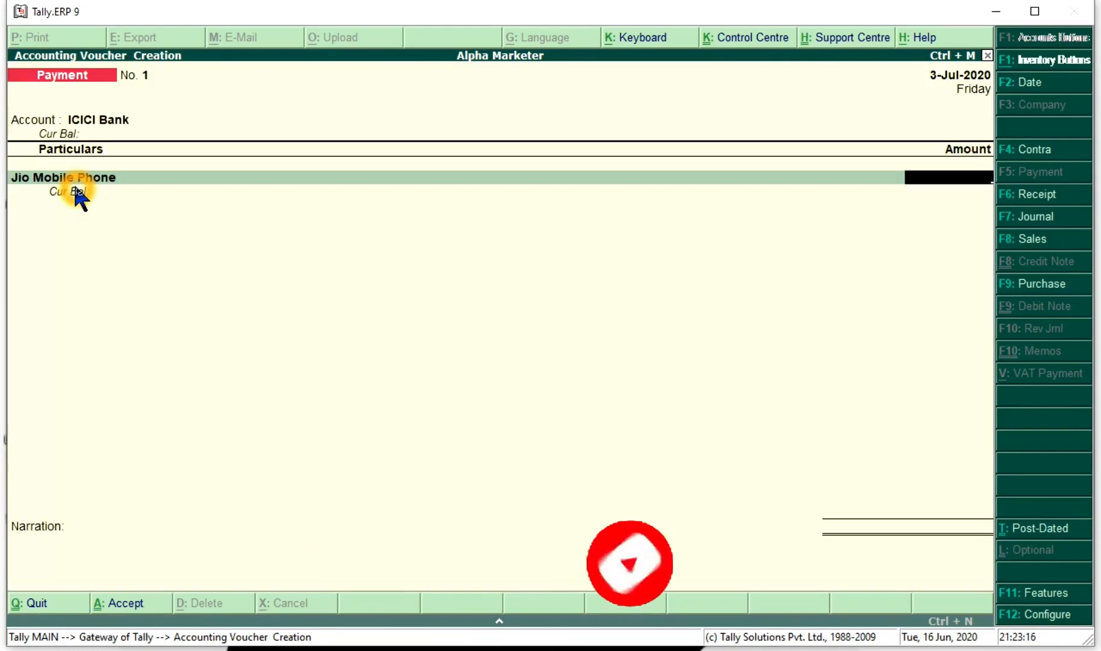
# Enter 3000 as the Jio Mobile Phone amount and finish the list of particulars
pyautogui.write('3000')
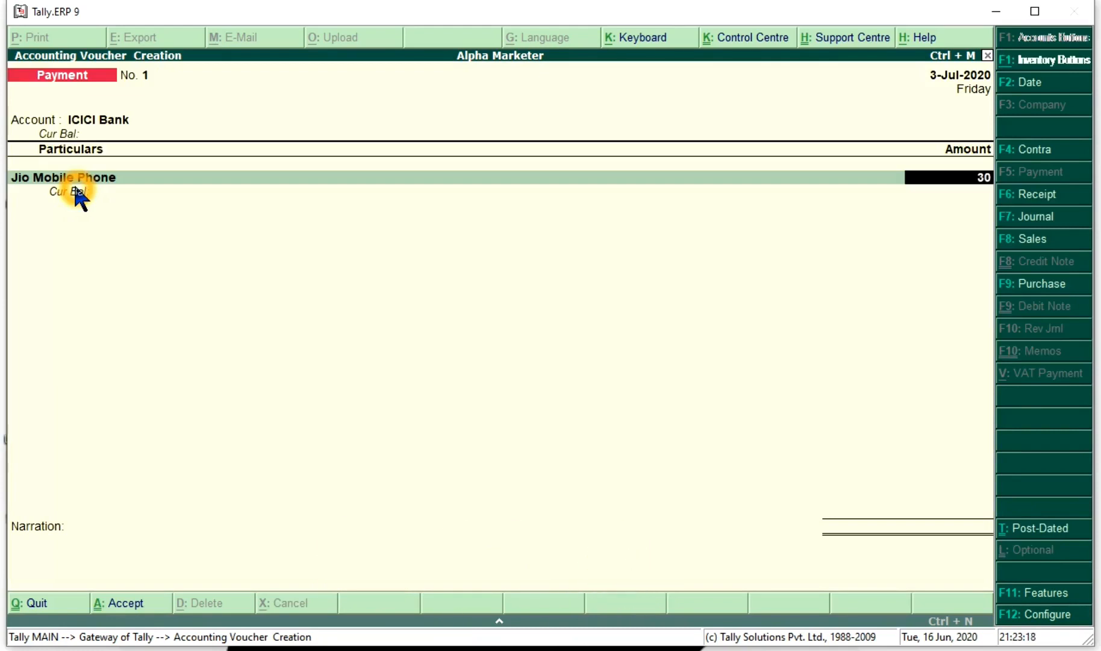
pyautogui.press('Return')
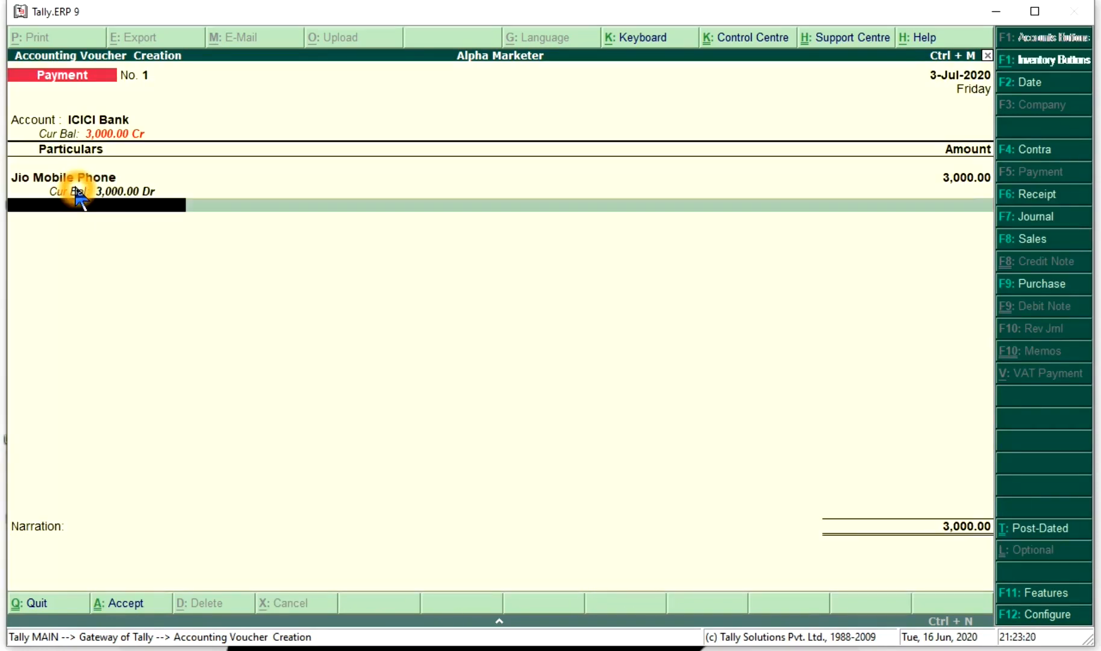
pyautogui.press('Return')
# Enter "Paid to Jio" as the voucher's narration and save the payment voucher
pyautogui.press('BackSpace')
pyautogui.press('BackSpace')
pyautogui.press('BackSpace')
pyautogui.press('BackSpace')
pyautogui.press('BackSpace')
pyautogui.press('BackSpace')
pyautogui.press('BackSpace')
pyautogui.write('Paid to Jio')
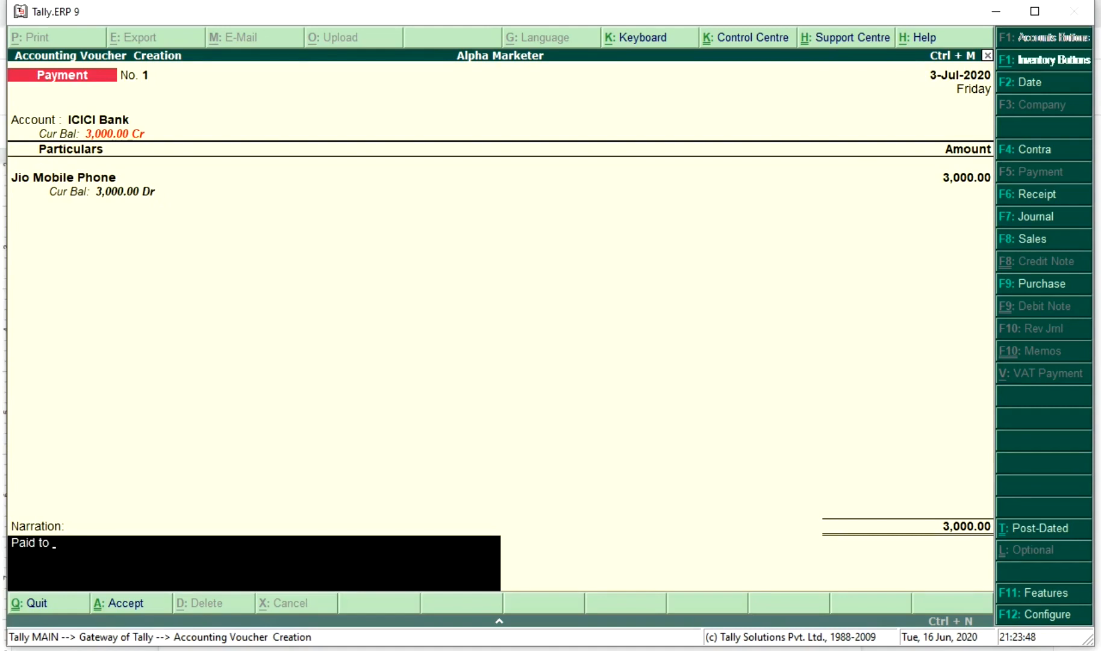
pyautogui.write(' for')
pyautogui.press('BackSpace')
pyautogui.press('BackSpace')
pyautogui.press('BackSpace')
pyautogui.press('BackSpace')
pyautogui.press('Return')
pyautogui.press('Return')
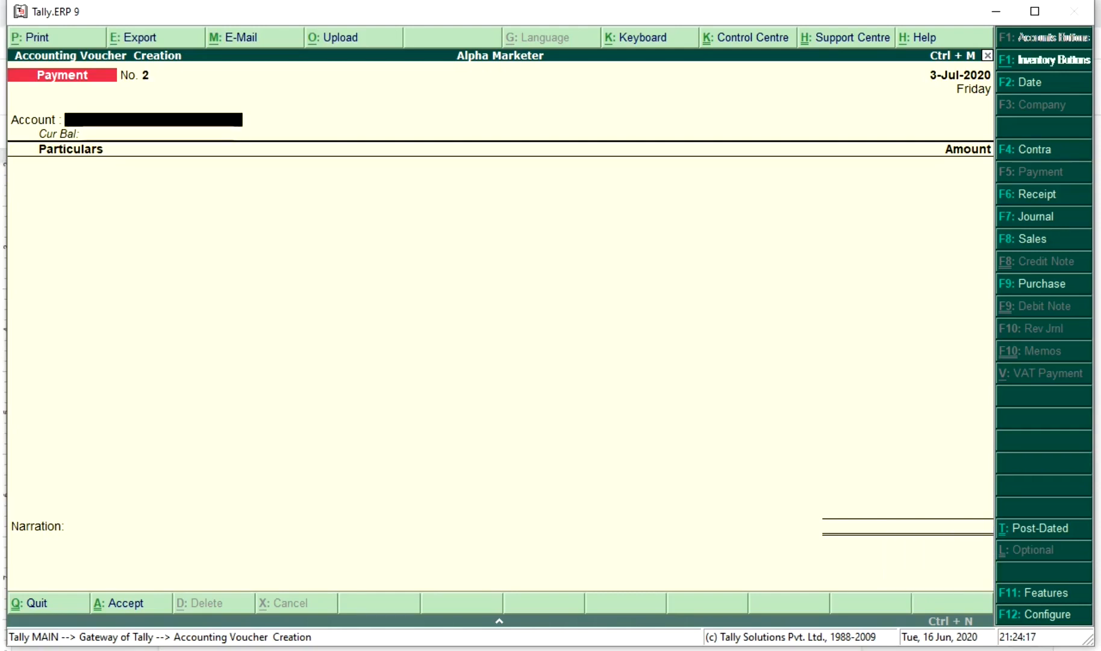
# Leave voucher creation and open the Day Book in a maximized window to check the recorded payment
pyautogui.press('Escape')
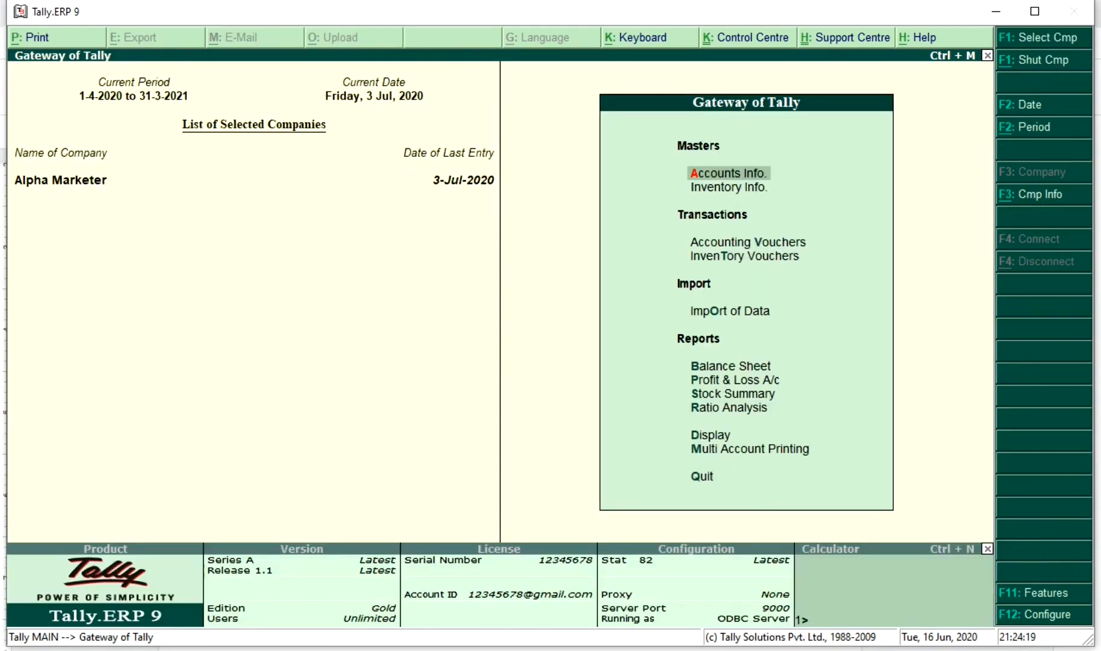
pyautogui.press('d')
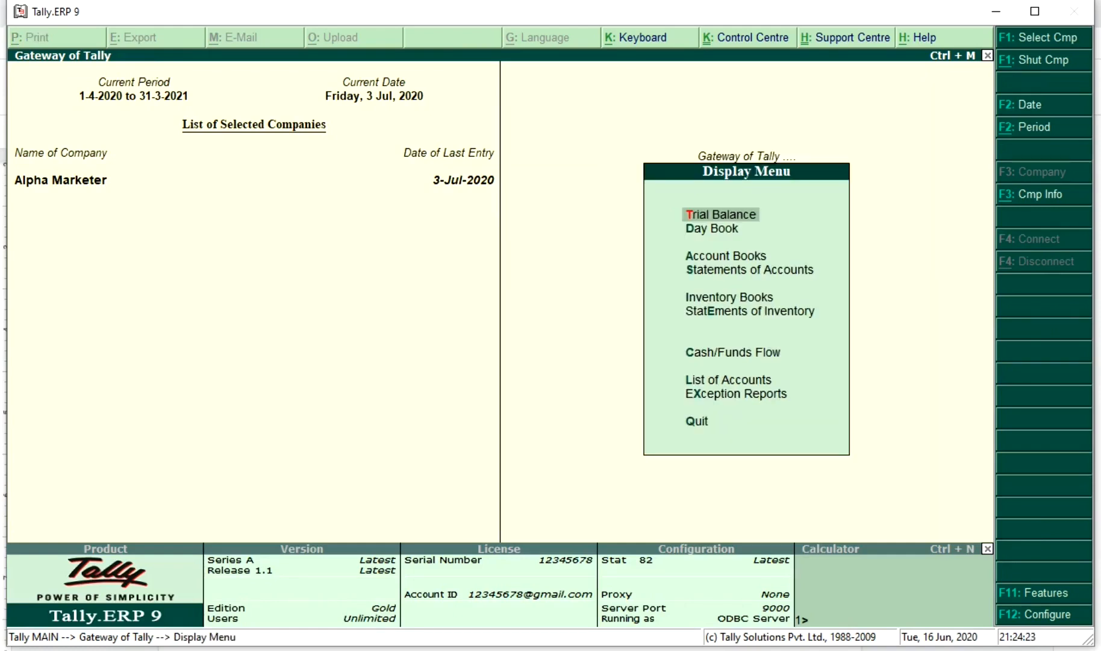
pyautogui.click(703, 238)
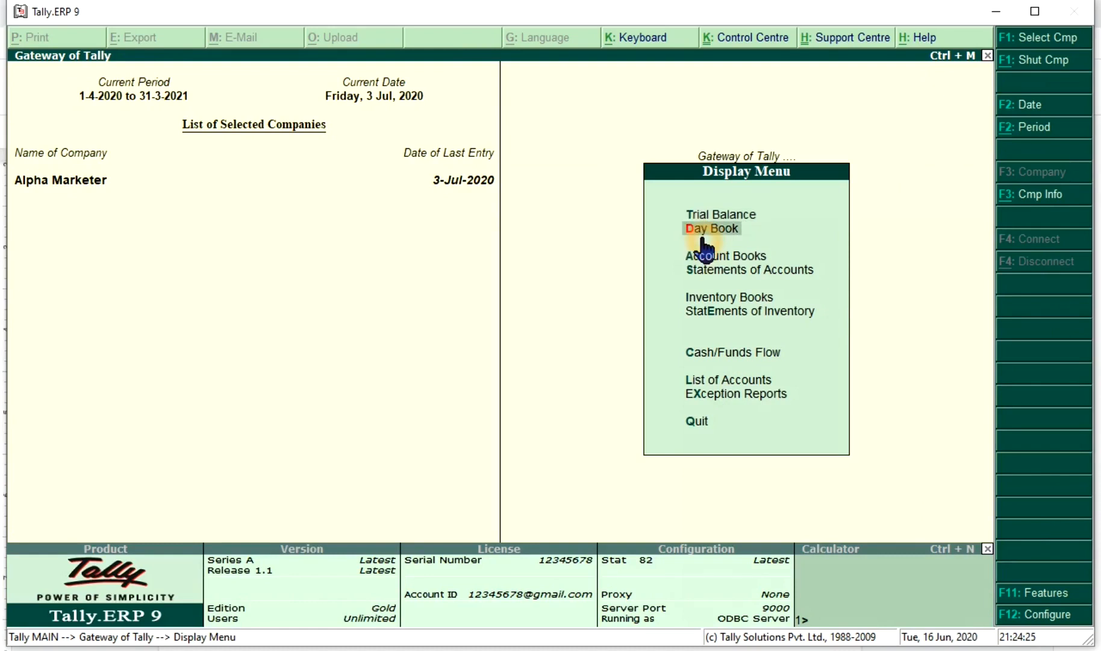
pyautogui.click(703, 239)
pyautogui.click(1035, 12)
pyautogui.click(36, 162)
pyautogui.click(28, 145)
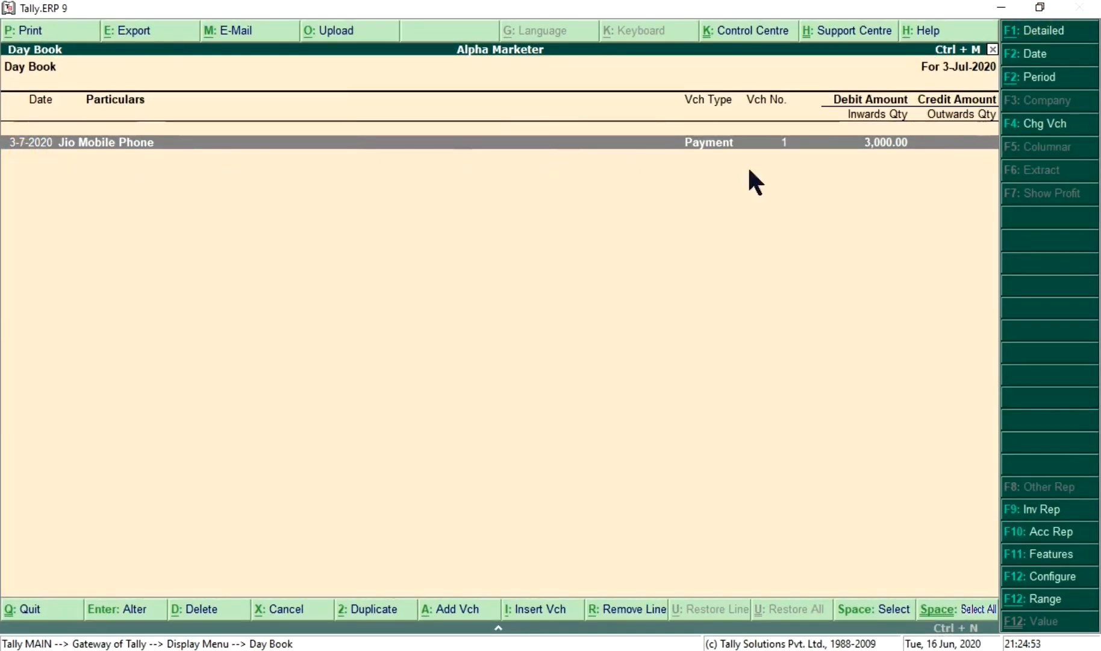
# Leave the Day Book, return to the Gateway of Tally and open a new payment voucher
pyautogui.click(298, 170)
pyautogui.click(730, 229)
pyautogui.click(734, 224)
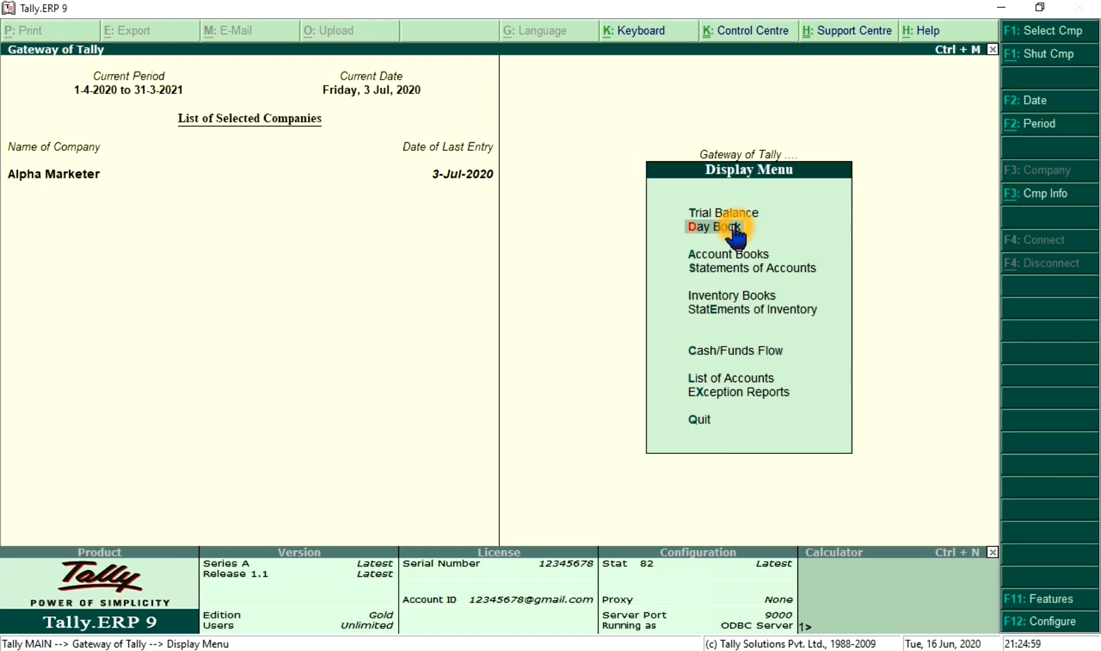
pyautogui.rightClick(732, 221)
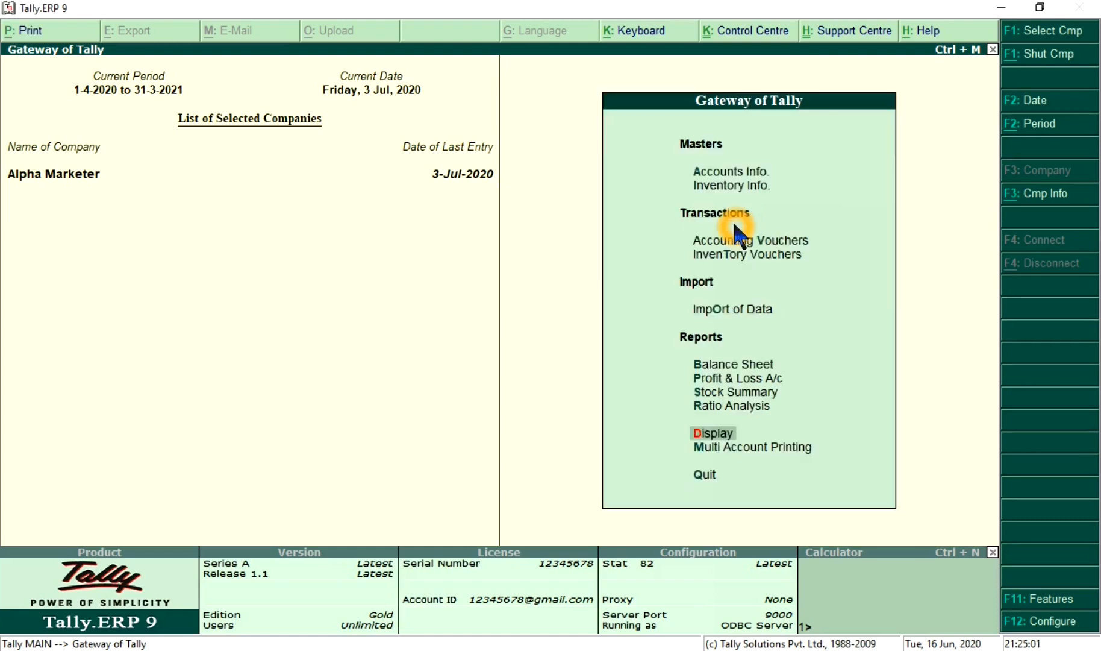
pyautogui.click(810, 253)
pyautogui.click(794, 263)
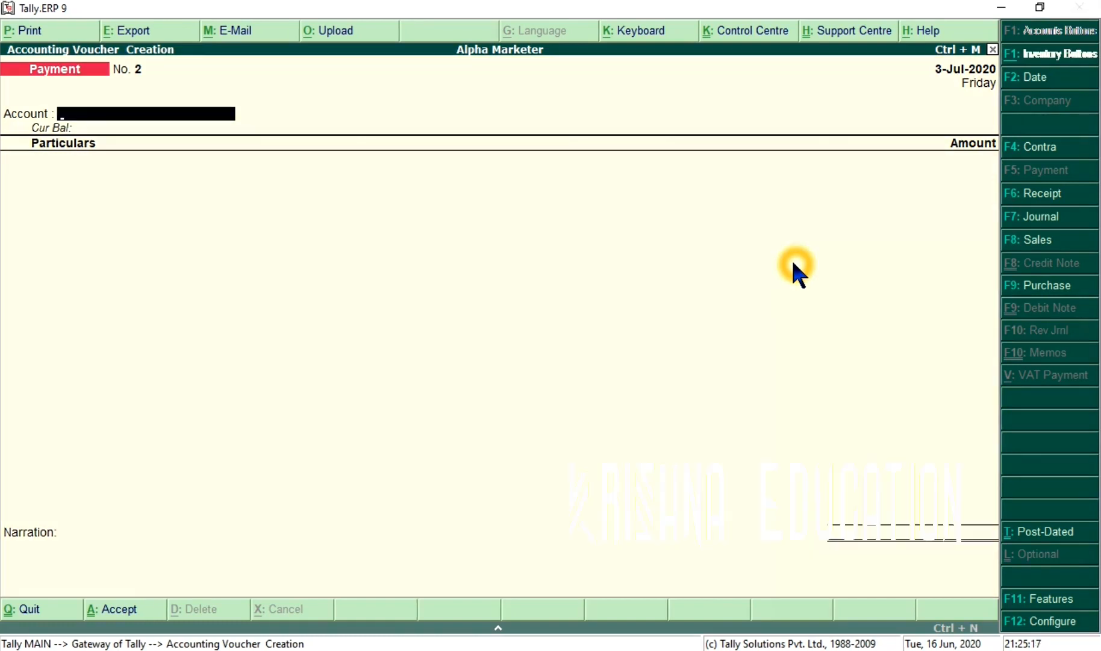
# Set "Use Single Entry mode for Pymt/Rcpt/Contra" to No in the payment voucher configuration
pyautogui.click(1052, 621)
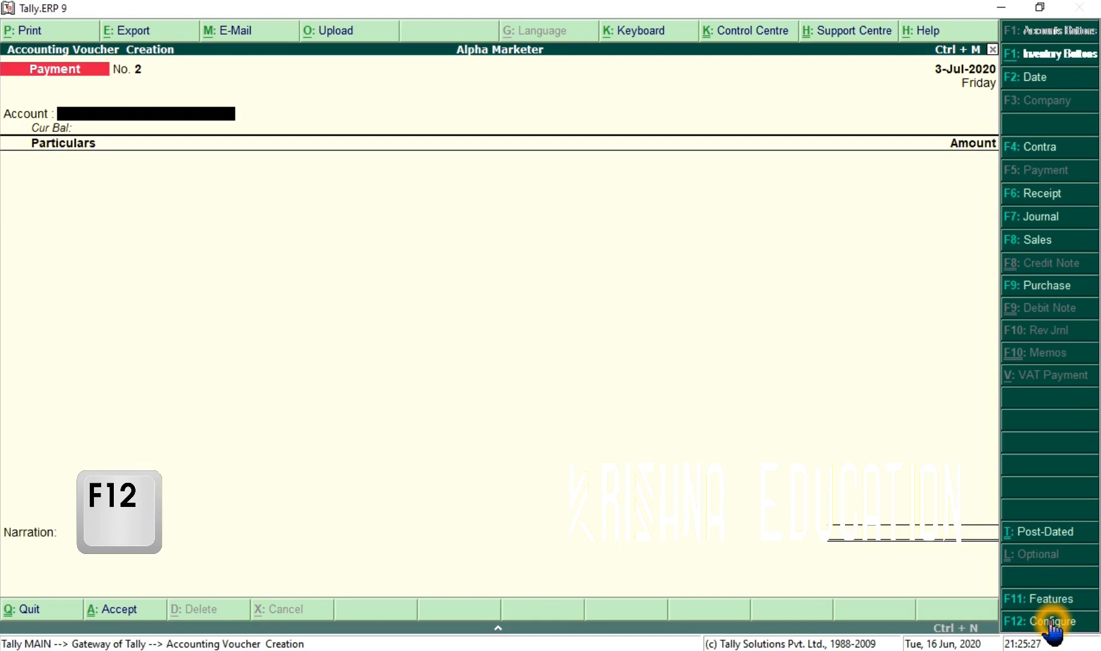
pyautogui.click(1052, 621)
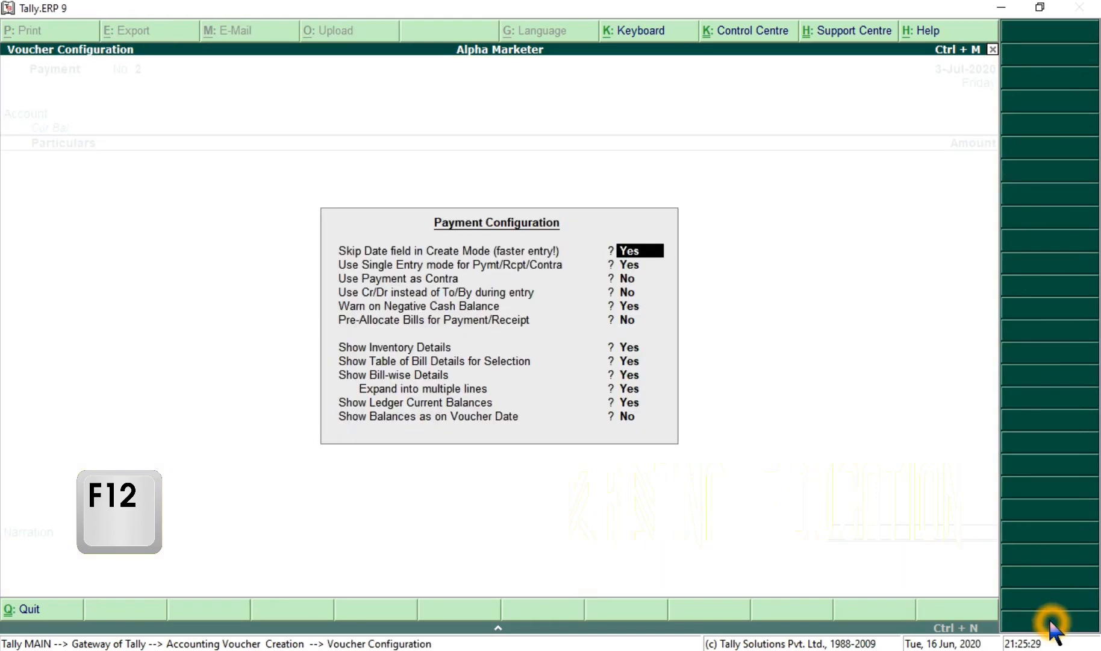
pyautogui.click(331, 275)
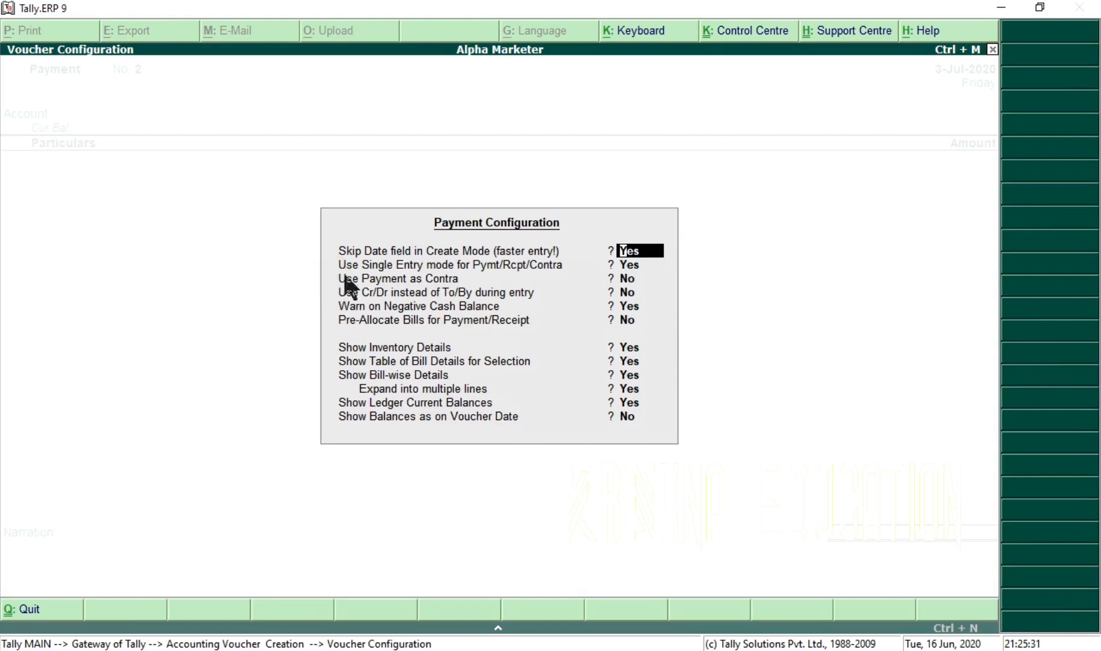
pyautogui.click(459, 275)
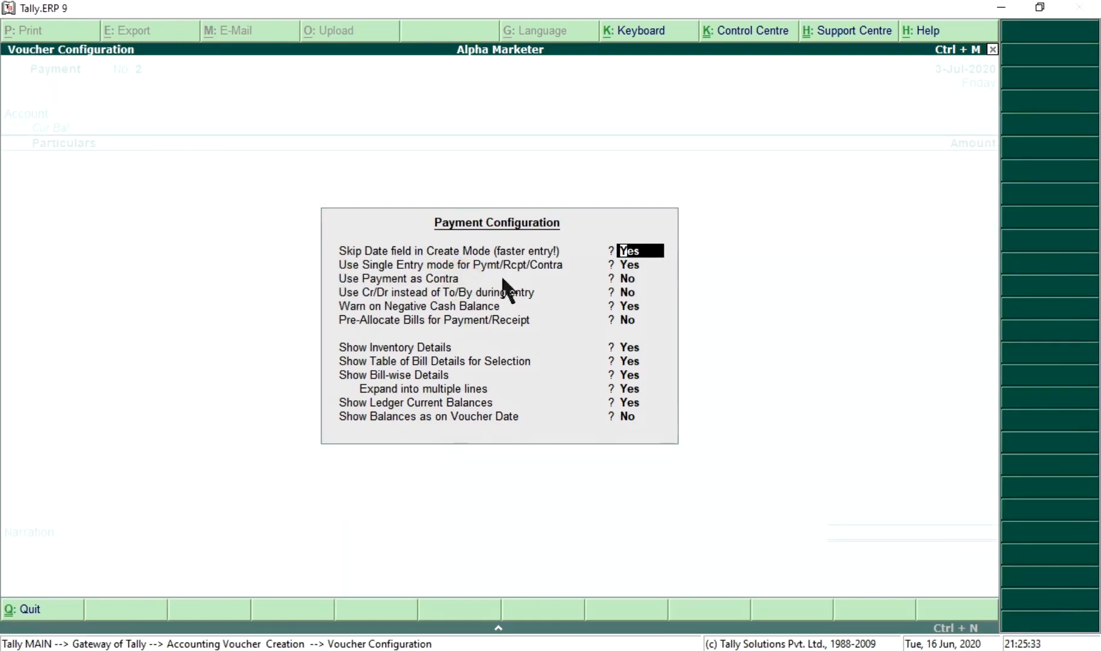
pyautogui.press('Return')
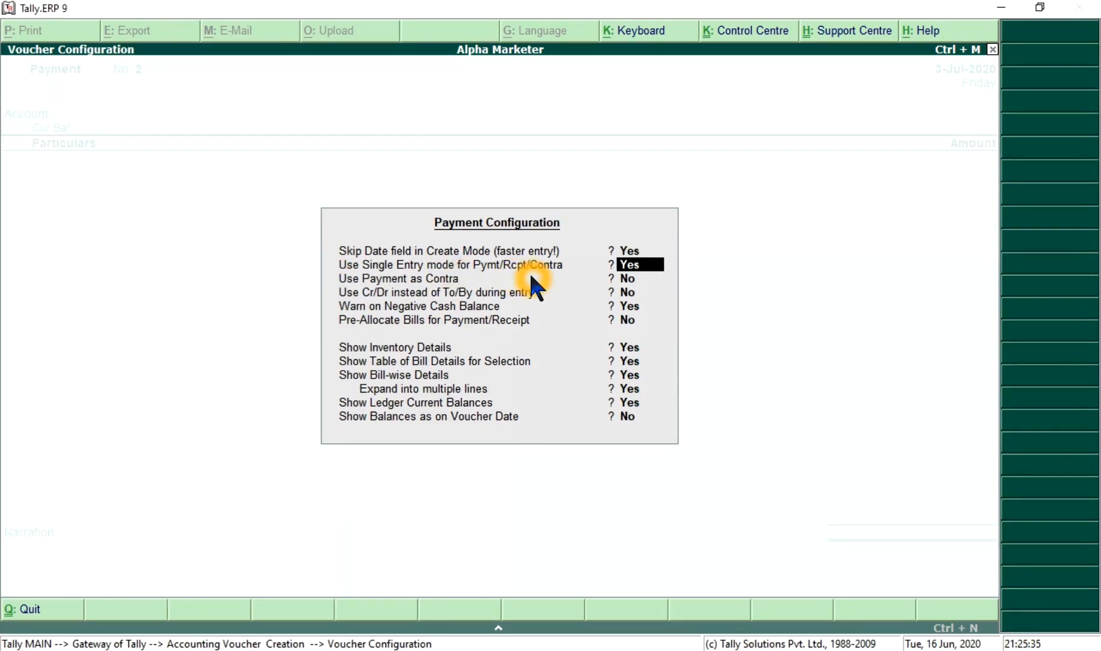
pyautogui.write('n')
pyautogui.press('Return')
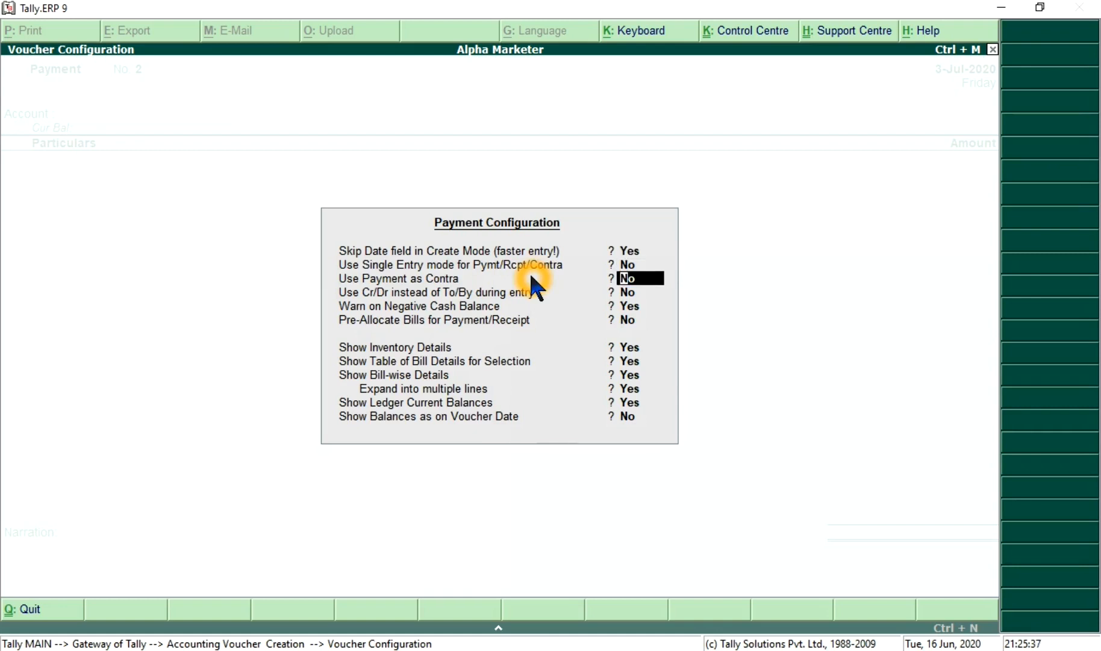
# Set "Use Cr/Dr instead of To/By during entry" to Yes and save the payment configuration
pyautogui.press('Return')
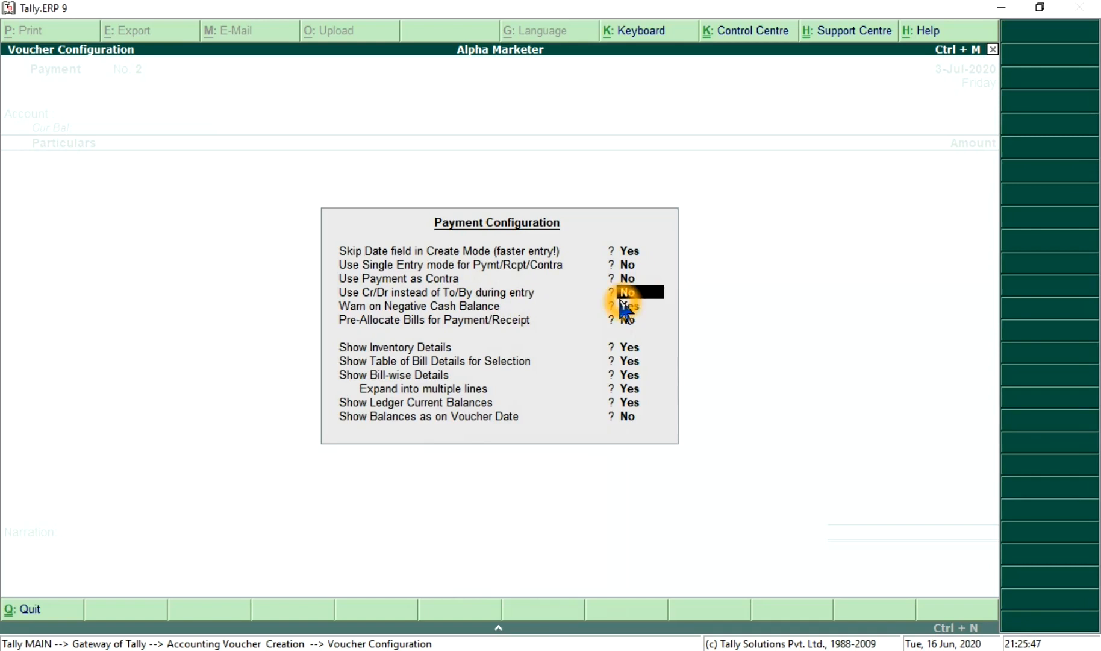
pyautogui.press('y')
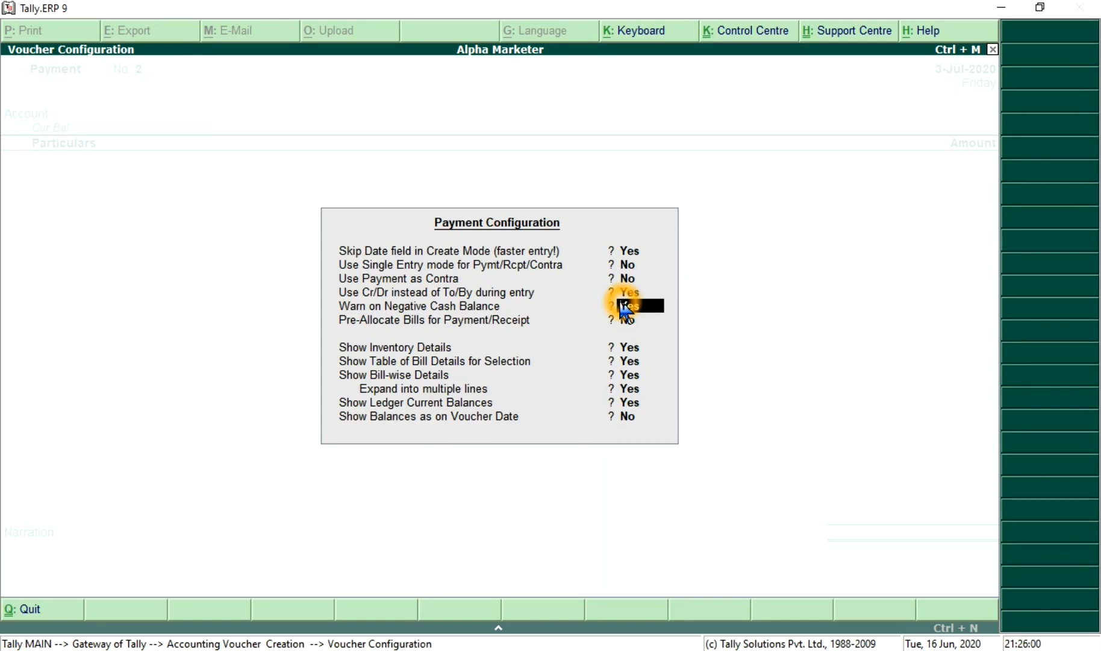
pyautogui.hotkey('ctrl', 'a')
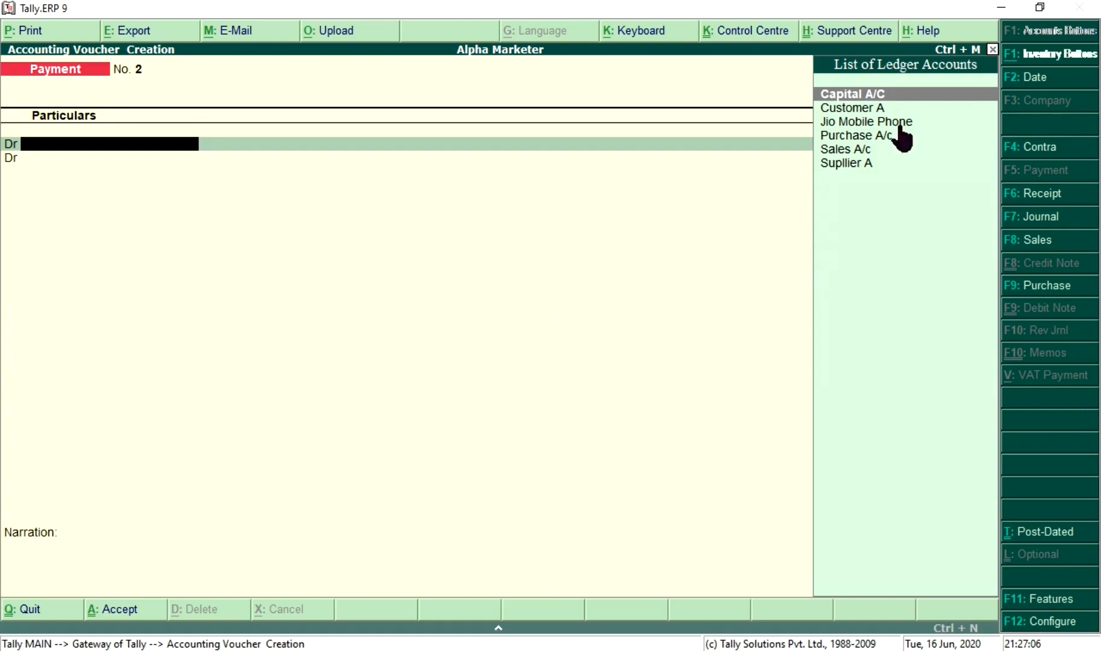
# Set the payment voucher's date to 10-7-2020
pyautogui.click(1029, 86)
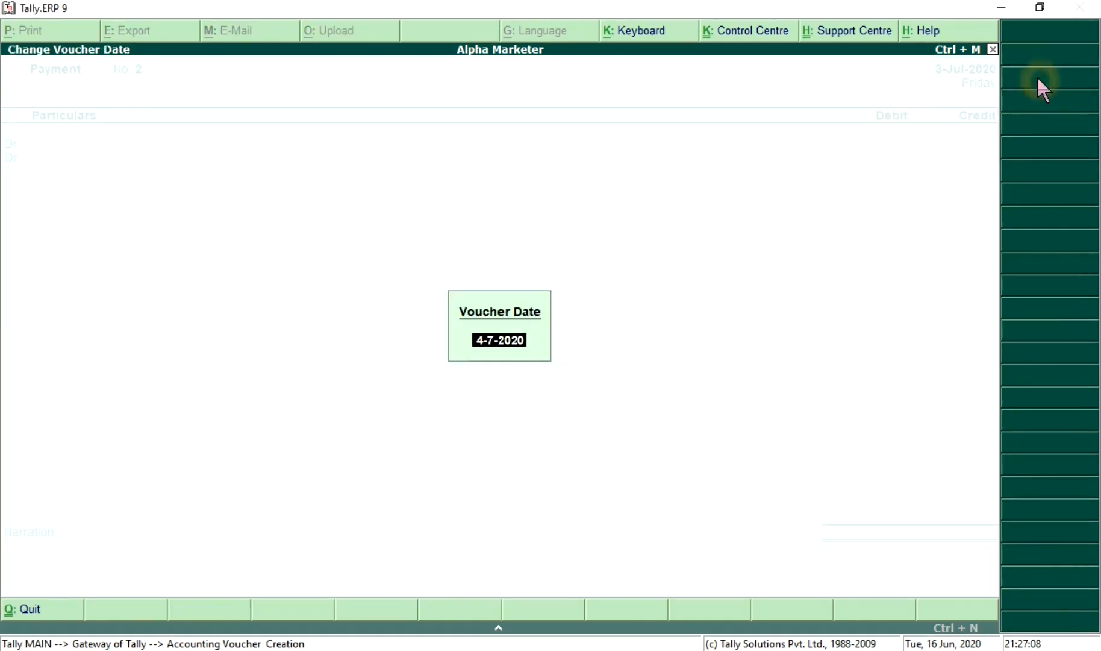
pyautogui.press('BackSpace')
pyautogui.write('10 7')
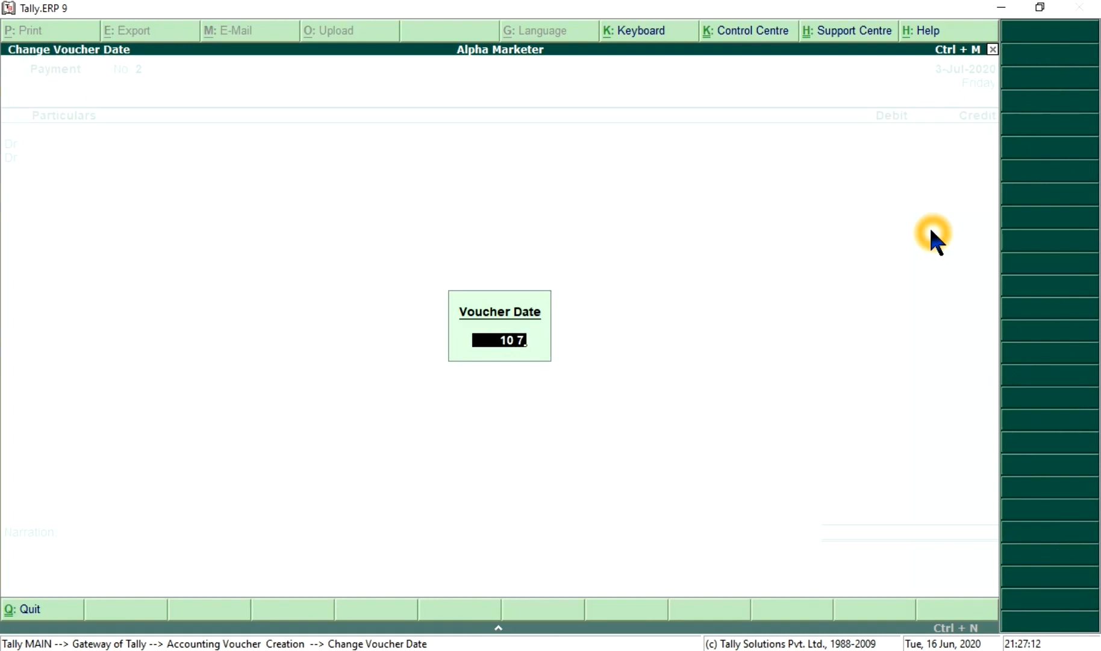
pyautogui.press('Return')
pyautogui.click(973, 69)
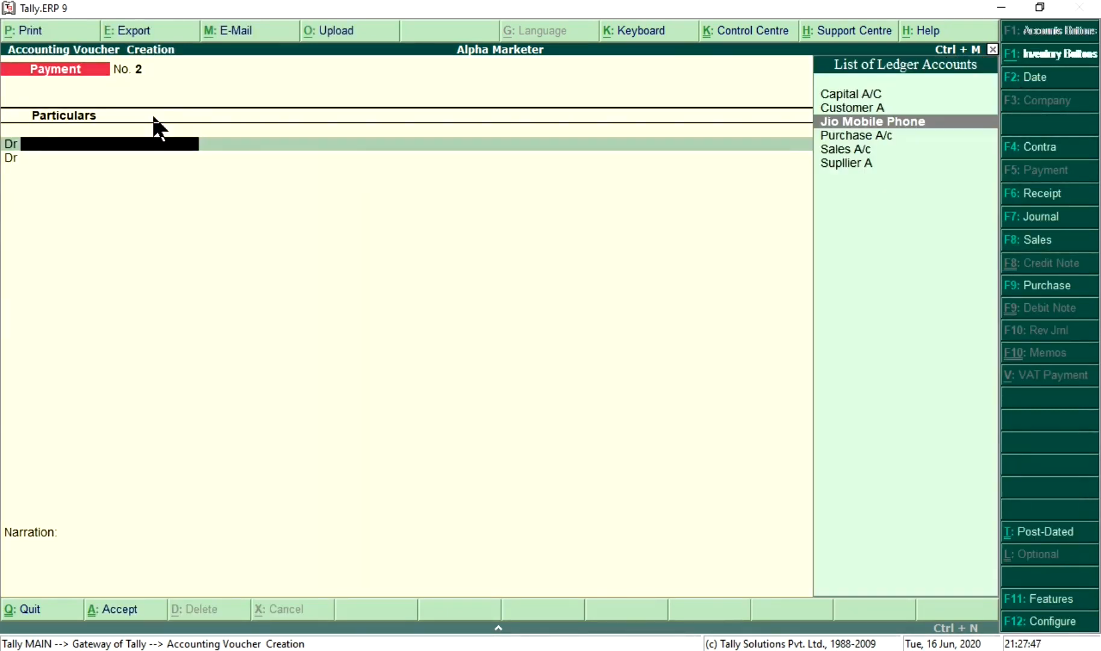
# Debit the Jio Mobile Phone ledger with 3000 on the voucher's first line
pyautogui.click(5, 153)
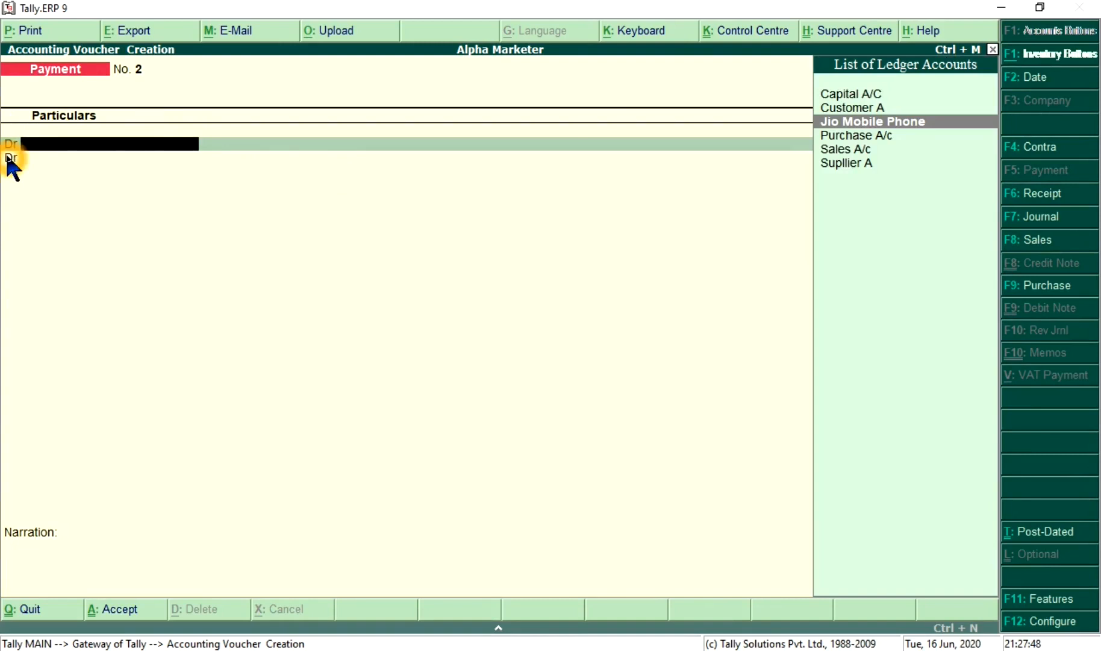
pyautogui.click(110, 147)
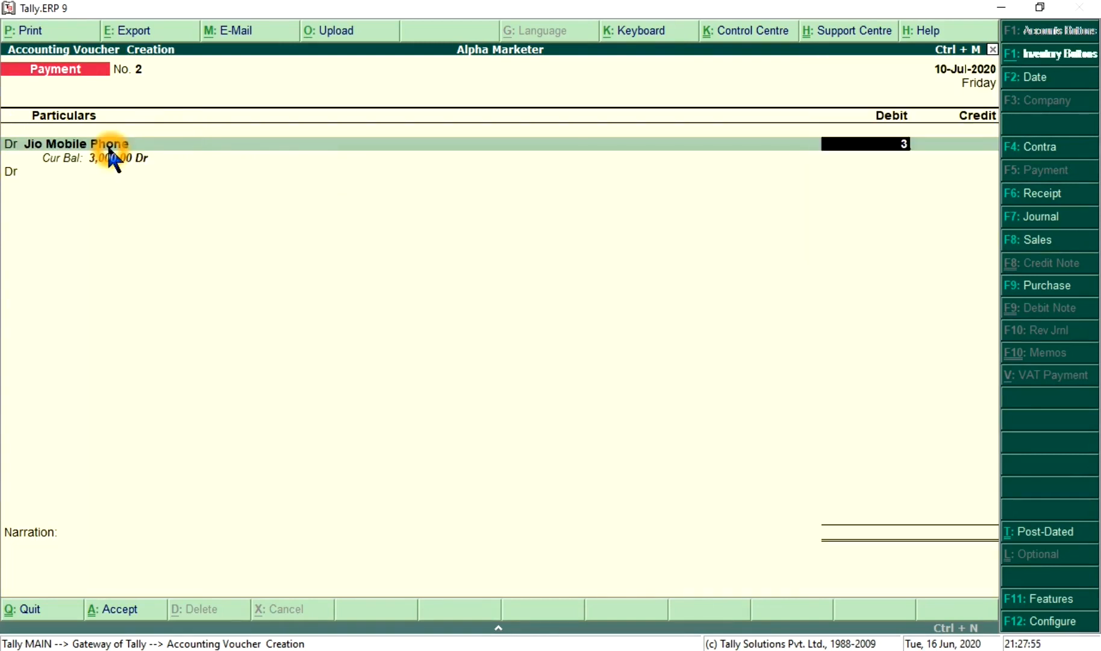
pyautogui.write('000')
pyautogui.press('Return')
# Add a Cr line for ICICI Bank with a credit amount of 3,000.00
pyautogui.write('cr')
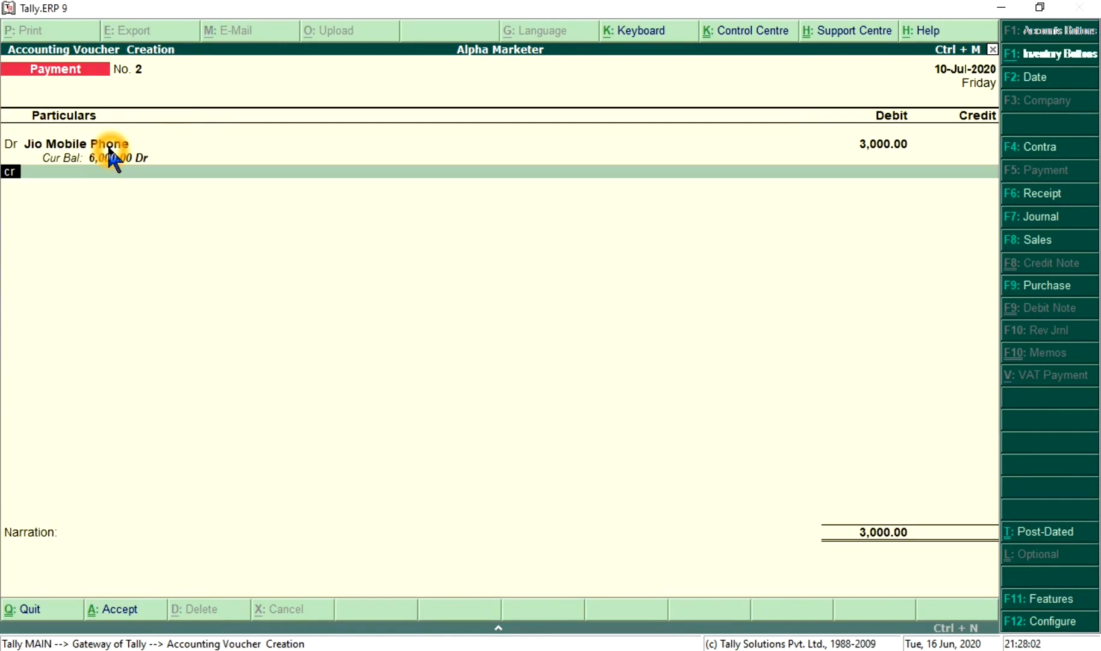
pyautogui.press('Return')
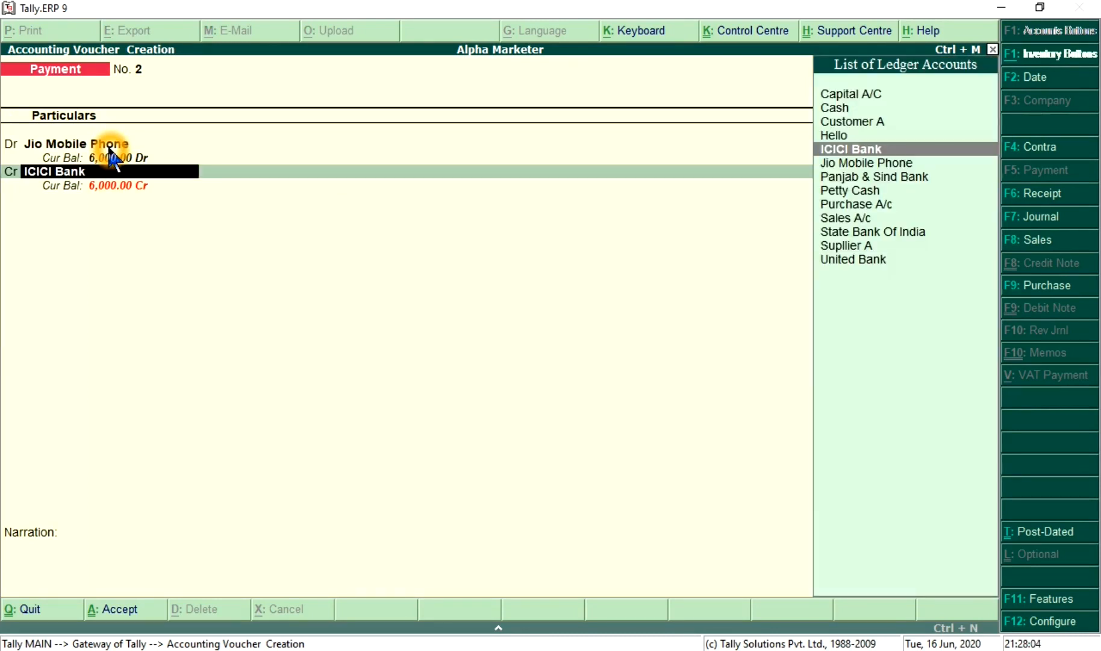
pyautogui.press('Return')
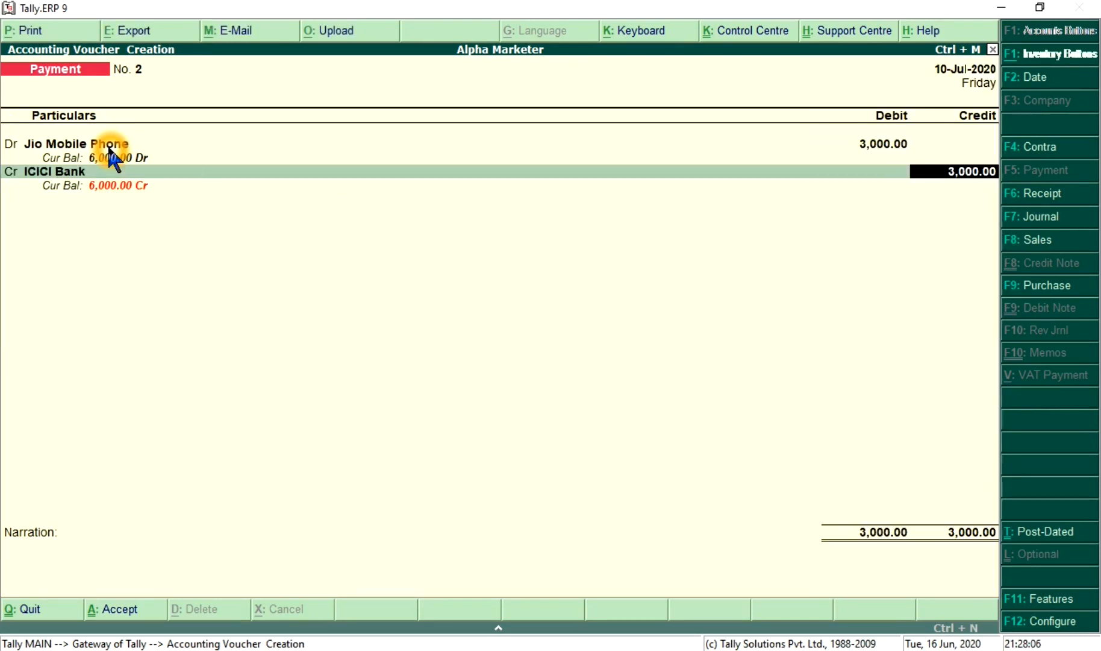
pyautogui.press('Return')
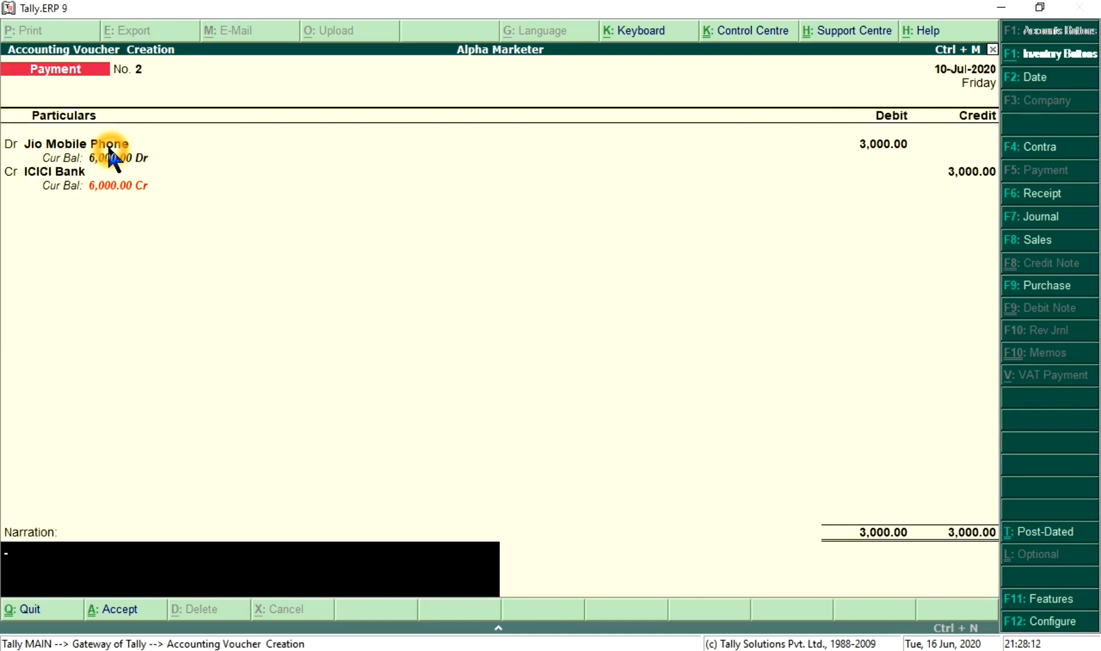
# Leave the narration blank and save the payment voucher
pyautogui.press('Return')
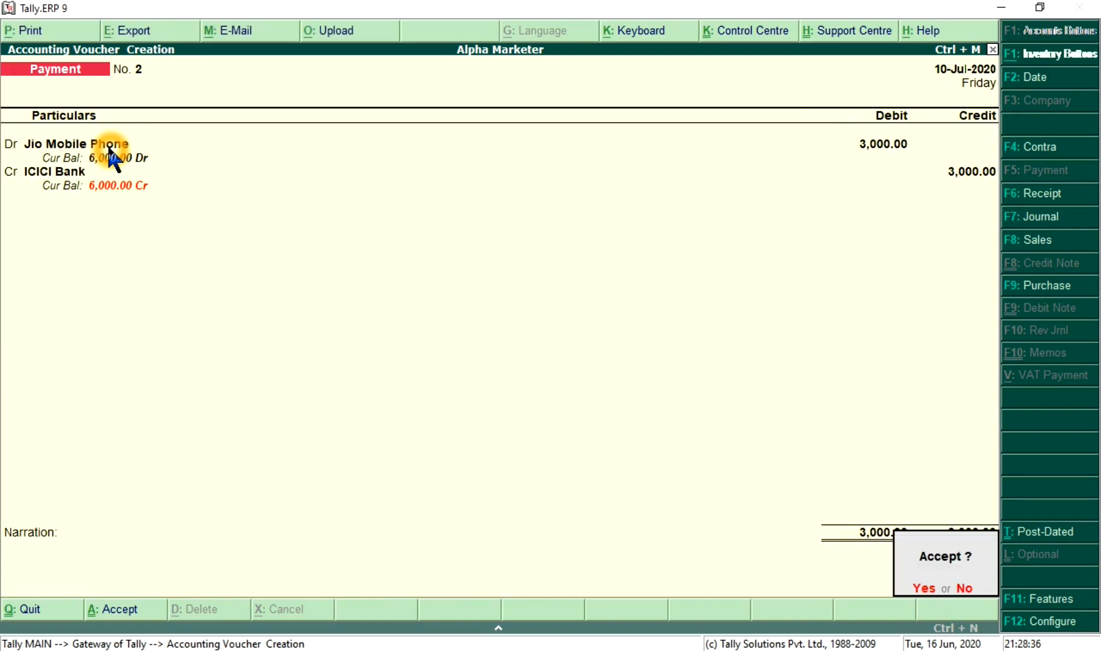
pyautogui.hotkey('ctrl', 'a')
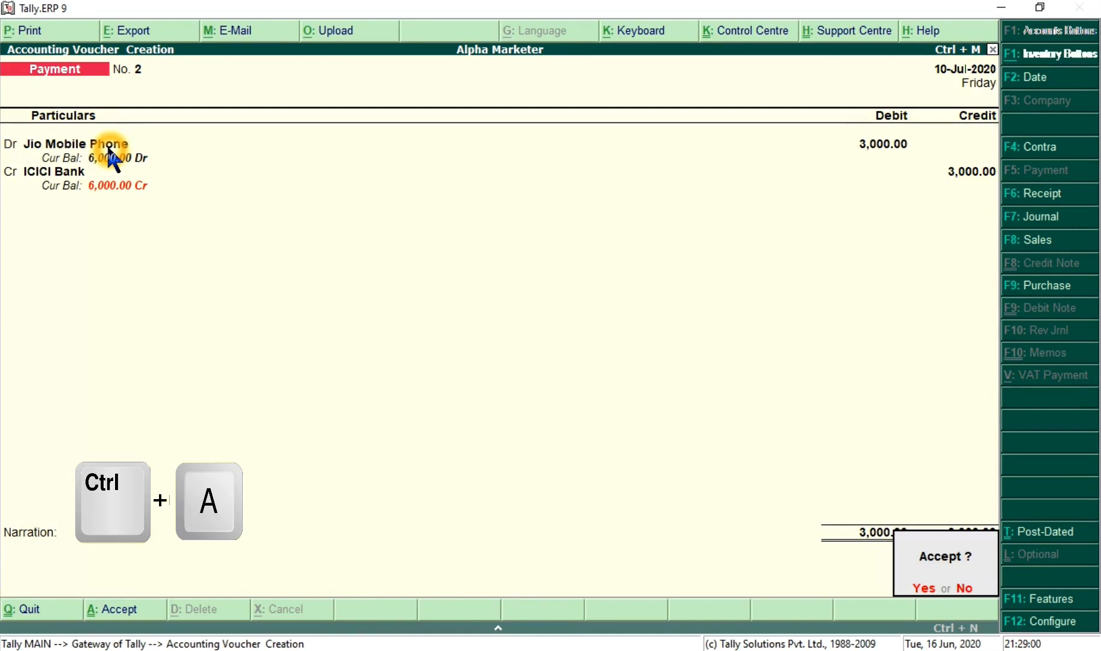
pyautogui.hotkey('ctrl', 'a')
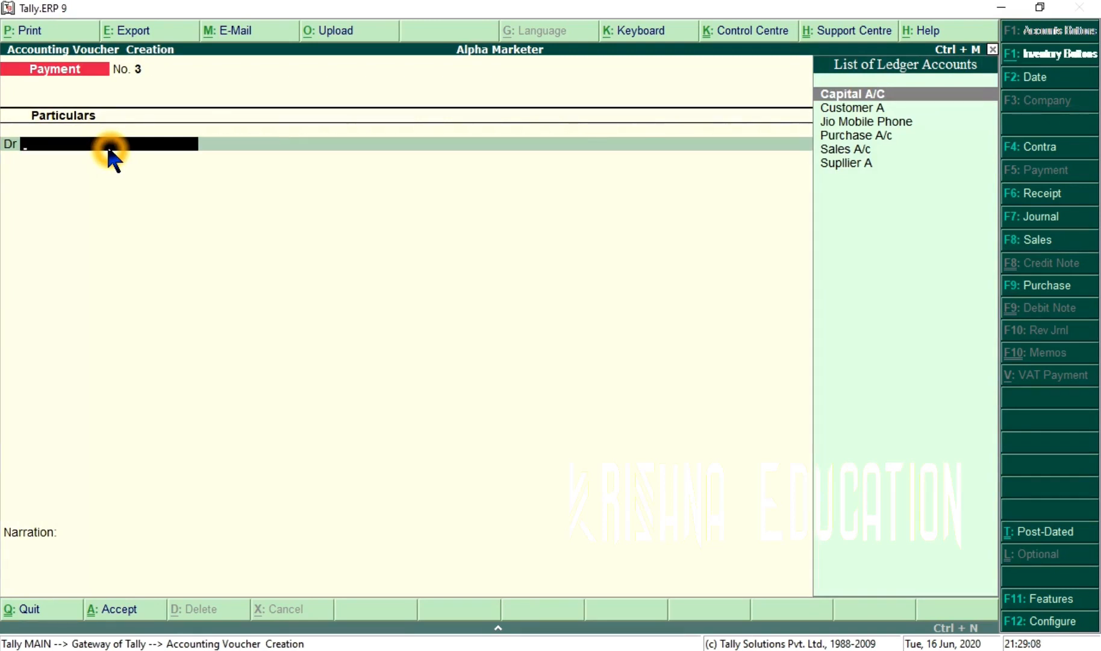
# Leave voucher creation and open the Day Book from the Display menu to check the Jio Mobile Phone payment
pyautogui.press('Escape')
pyautogui.press('Return')
pyautogui.press('Down')
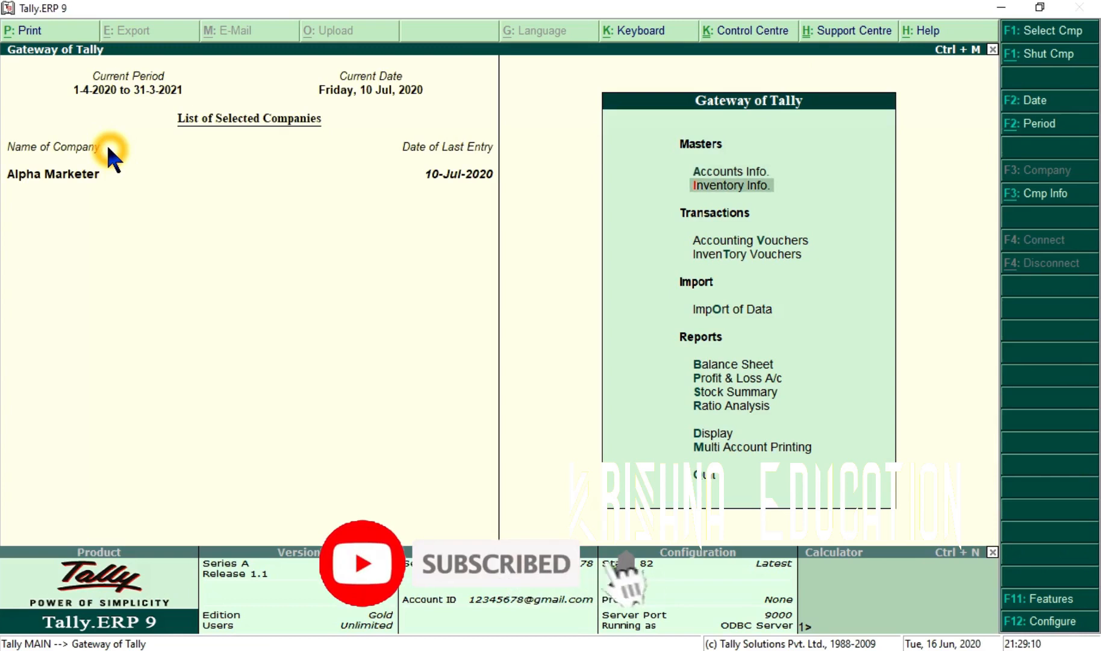
pyautogui.press('Down')
pyautogui.press('Down')
pyautogui.press('Down')
pyautogui.press('Down')
pyautogui.press('Down')
pyautogui.press('Down')
pyautogui.press('Down')
pyautogui.press('Down')
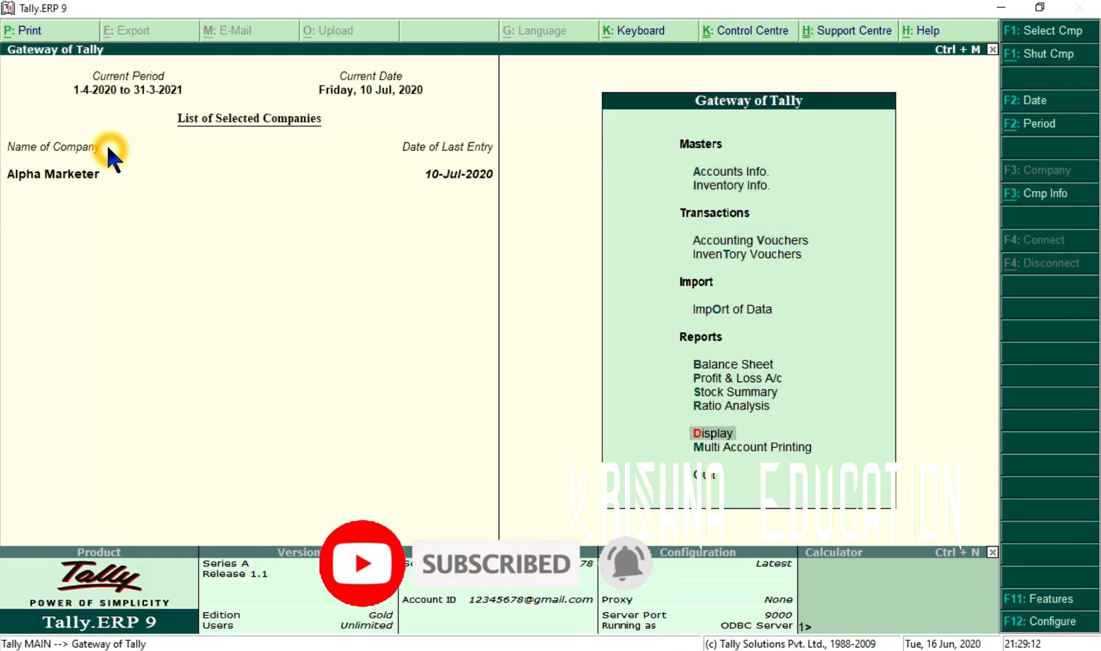
pyautogui.press('Return')
pyautogui.press('Down')
pyautogui.press('Return')
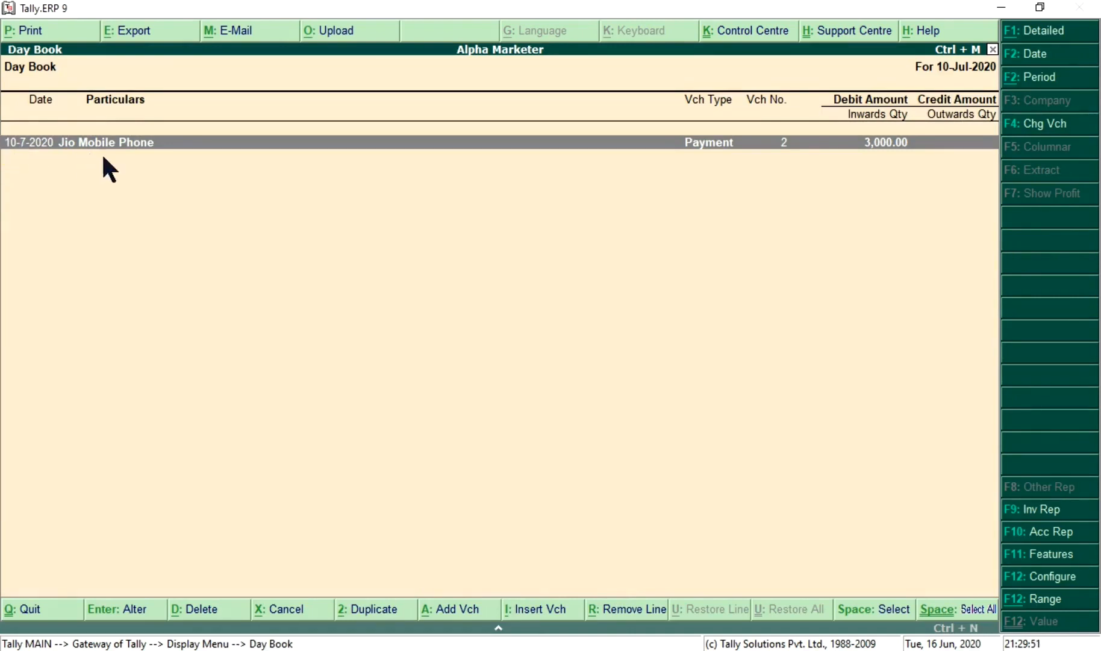
pyautogui.click(332, 152)
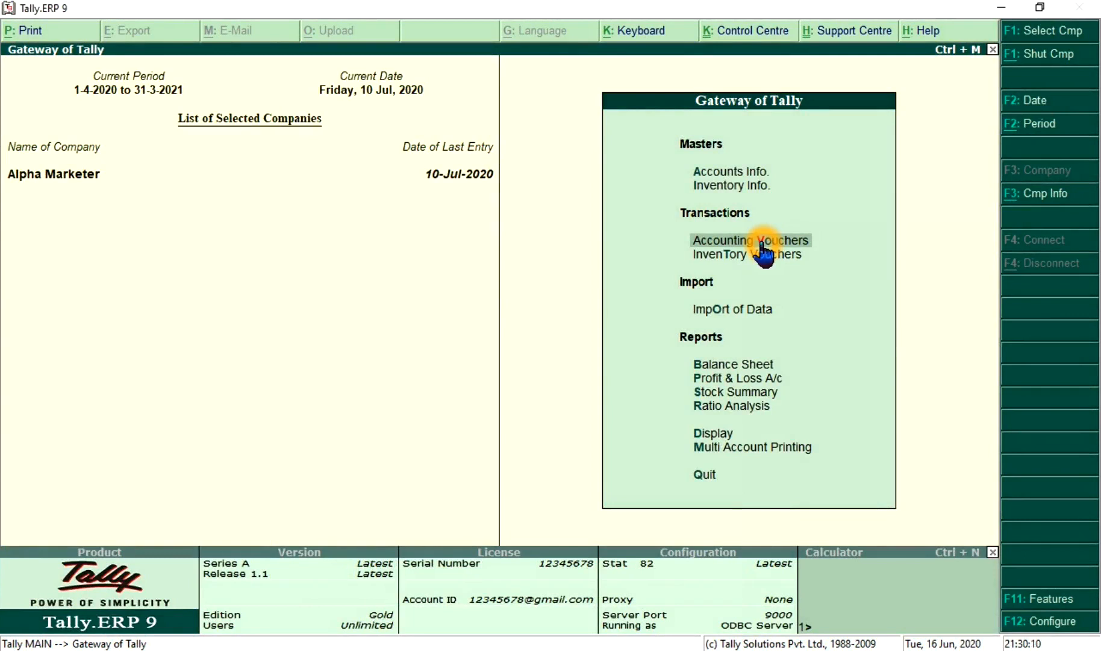
# Open Accounting Vouchers from the Gateway of Tally and go back to the saved payment voucher No. 2
pyautogui.click(762, 241)
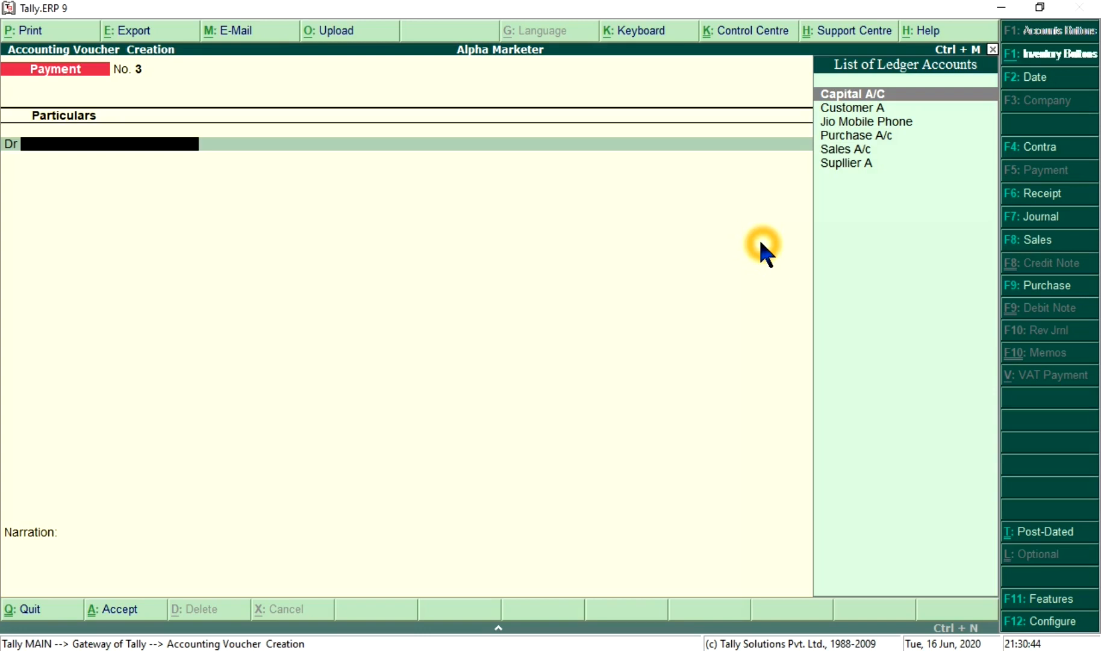
pyautogui.press('pageup')
pyautogui.press('pageup')
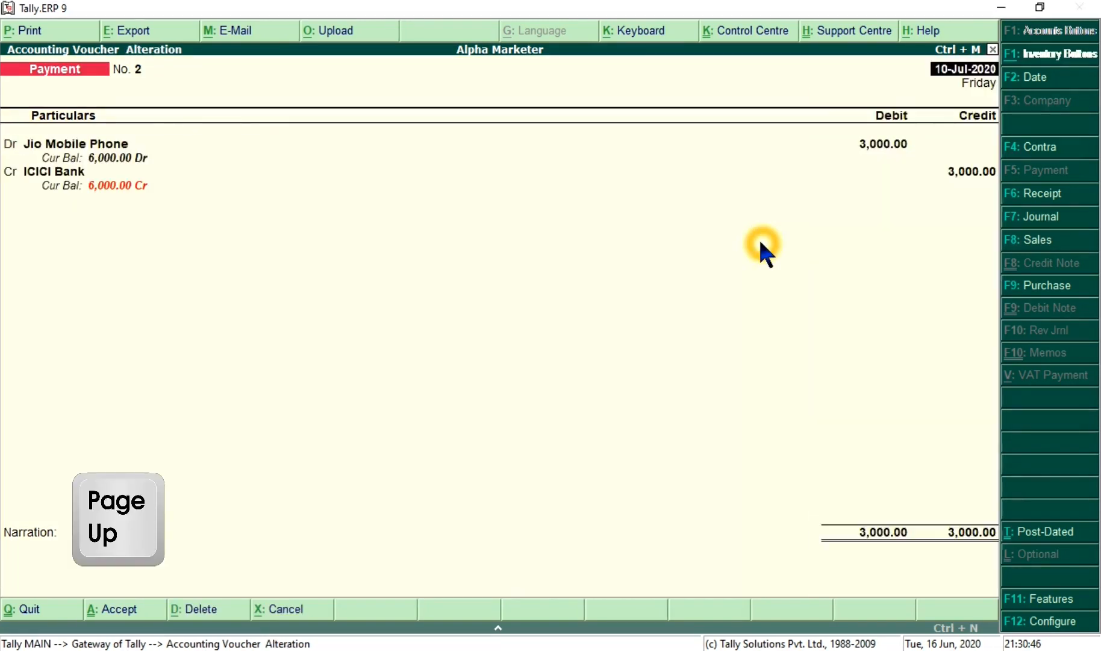